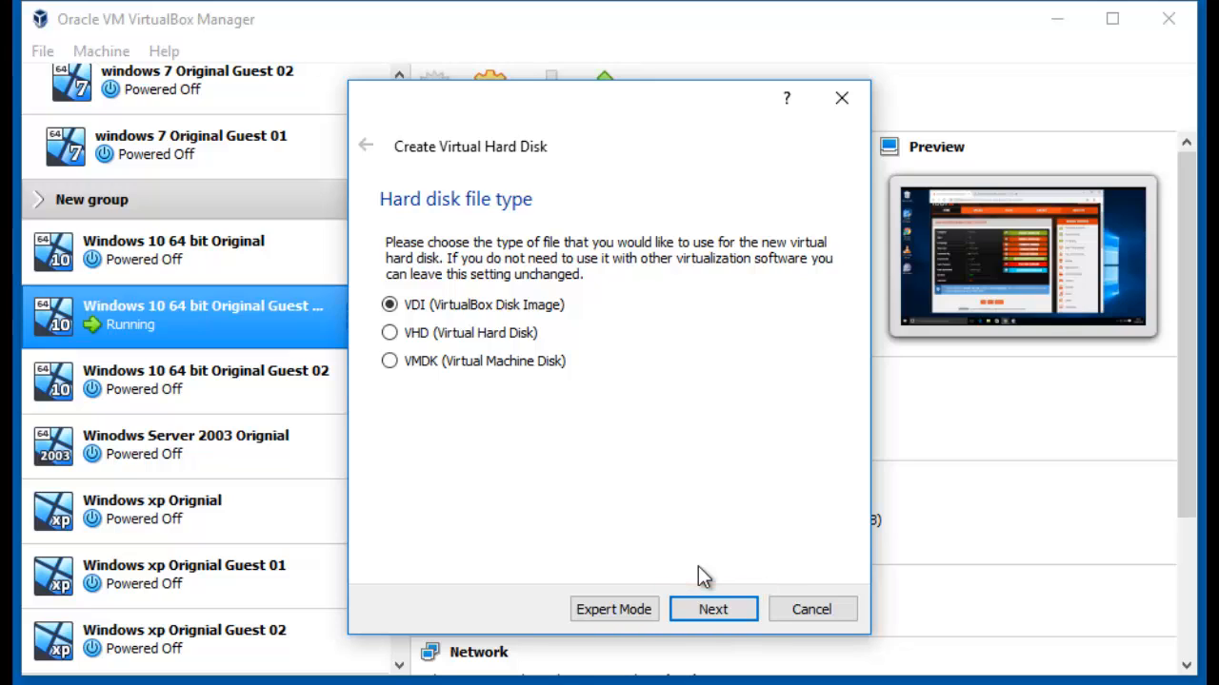
Step: Create a 10 GB dynamically allocated VDI hard disk for the Windows XP Original Guest virtual machine
left_click(715, 609)
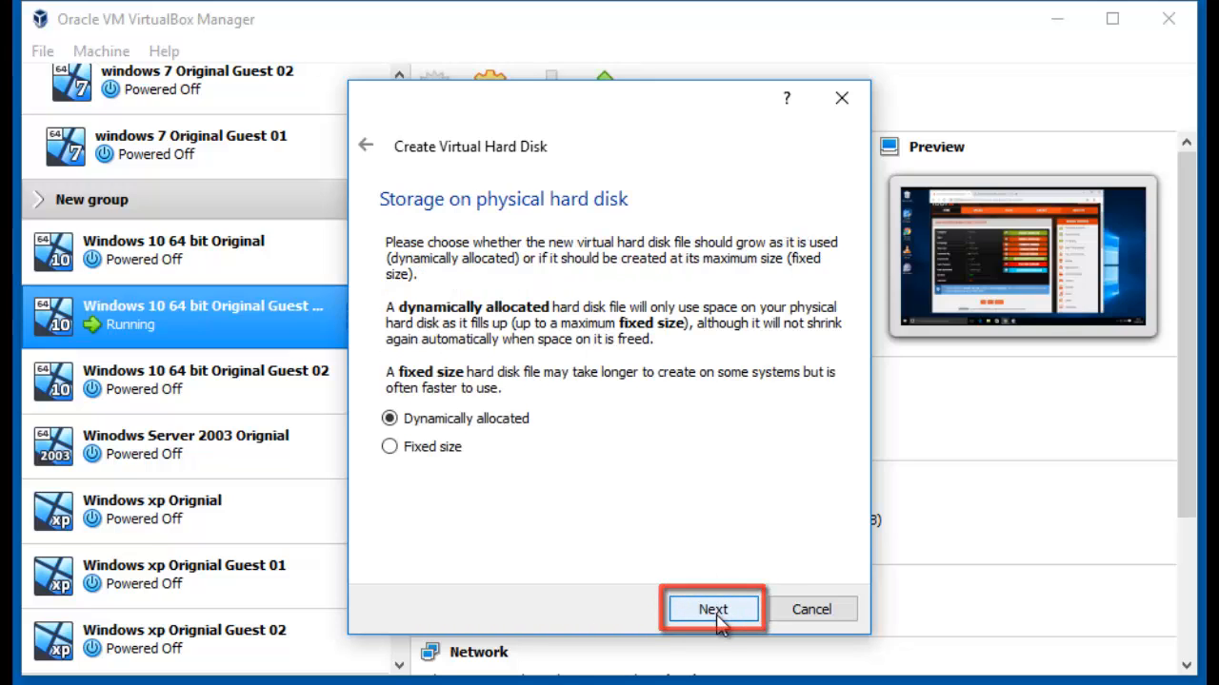
left_click(716, 610)
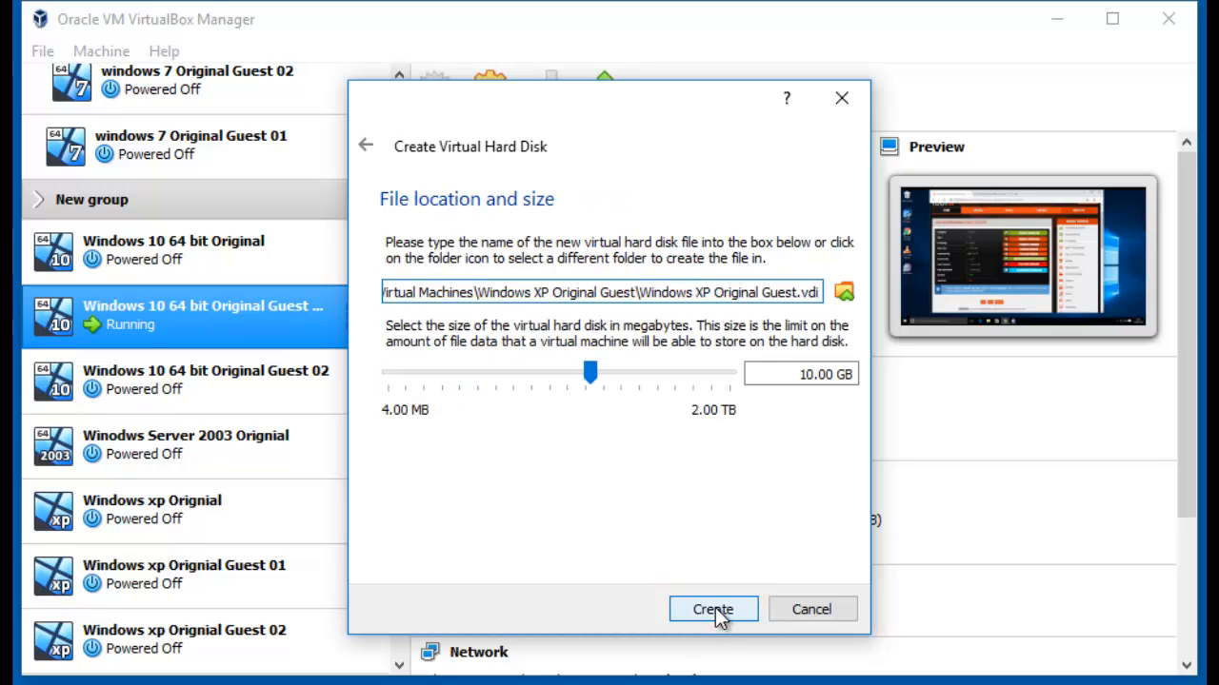
left_click(714, 610)
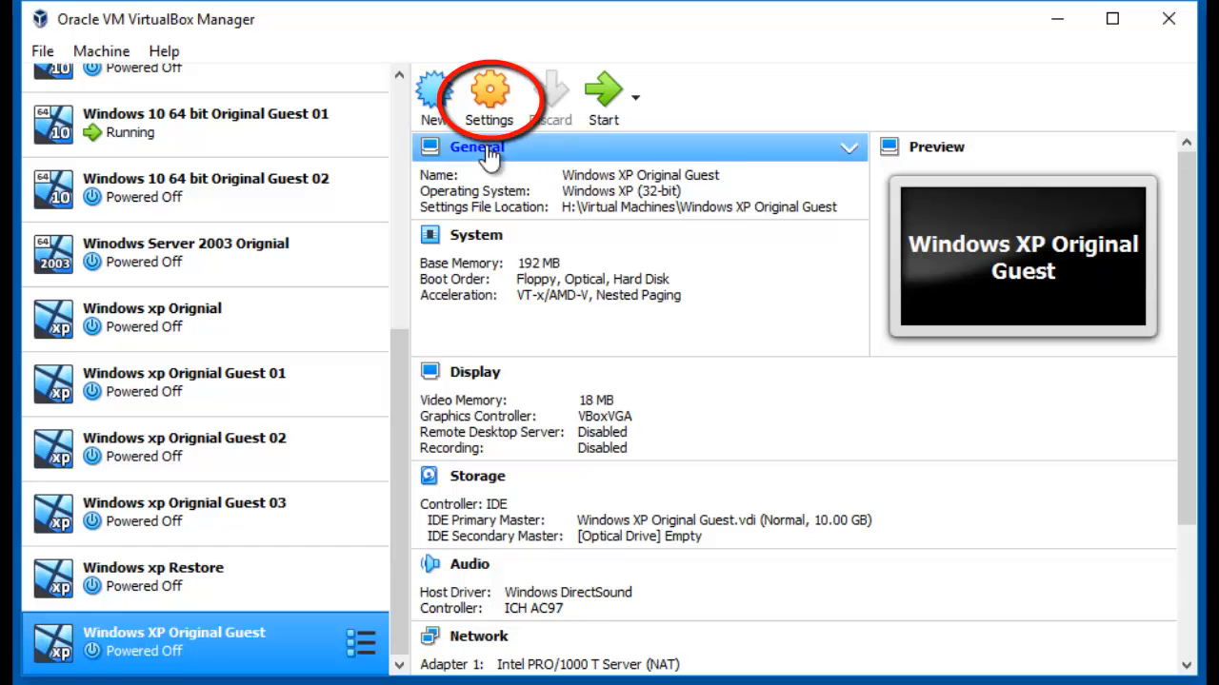
Step: Load XP.ISO into the empty optical drive in the storage settings of the Windows XP Original Guest machine
left_click(487, 93)
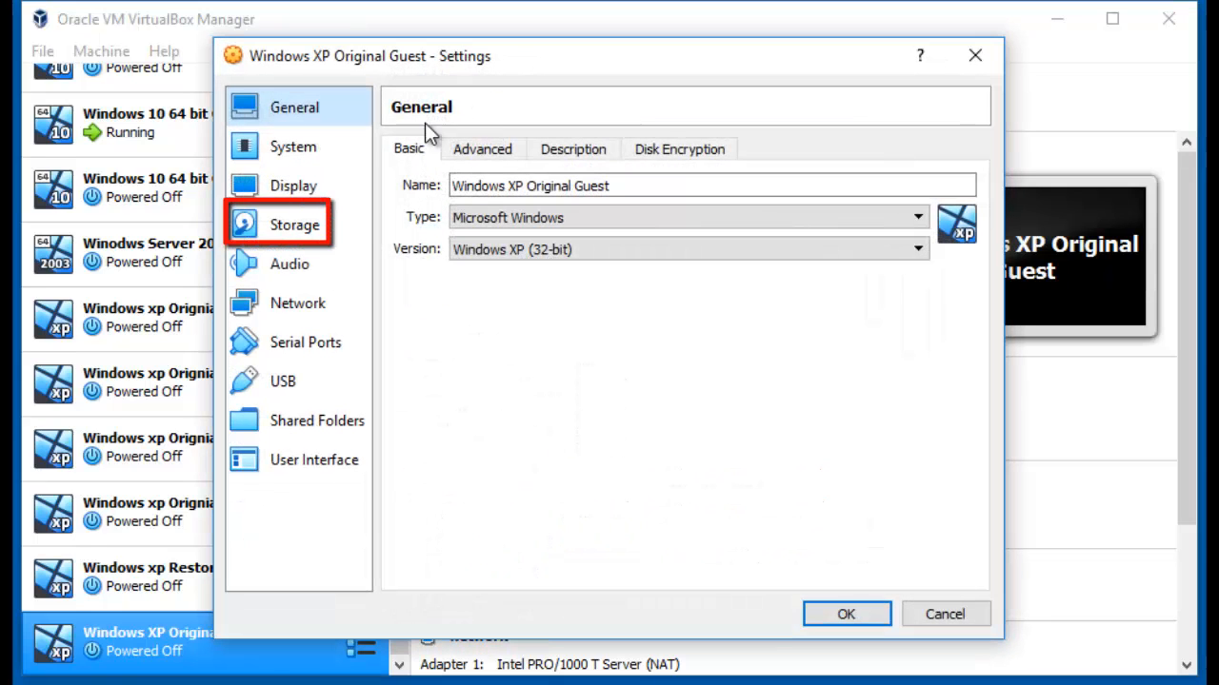
left_click(299, 236)
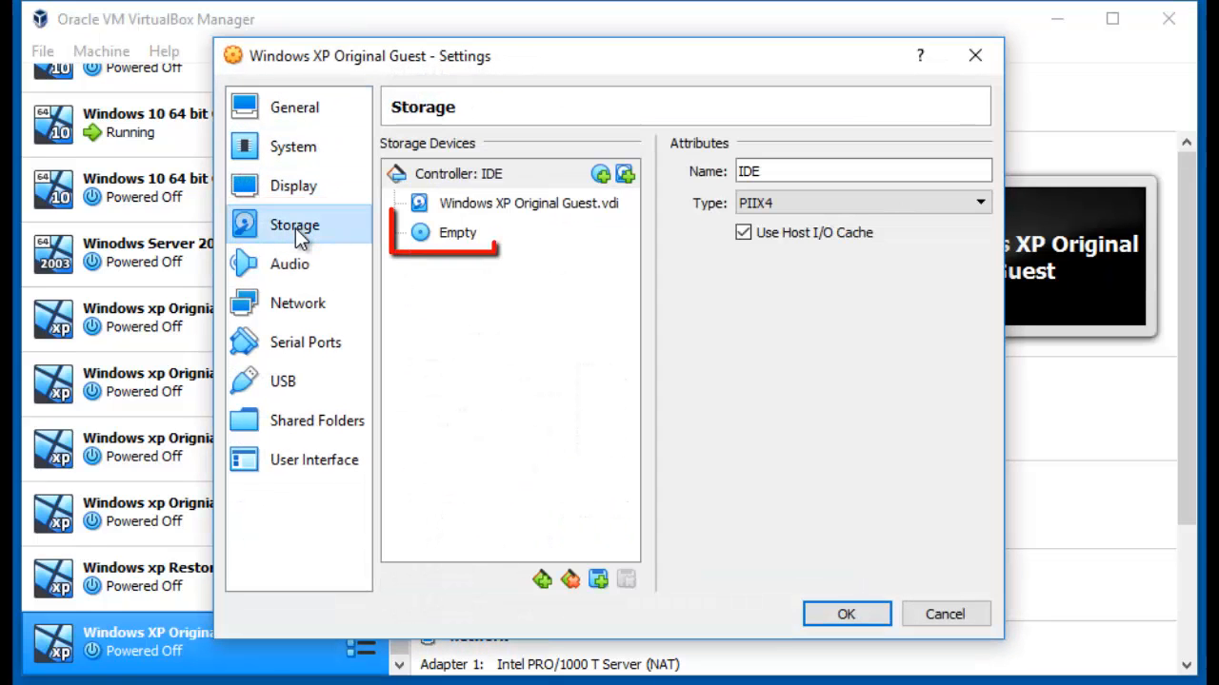
left_click(448, 233)
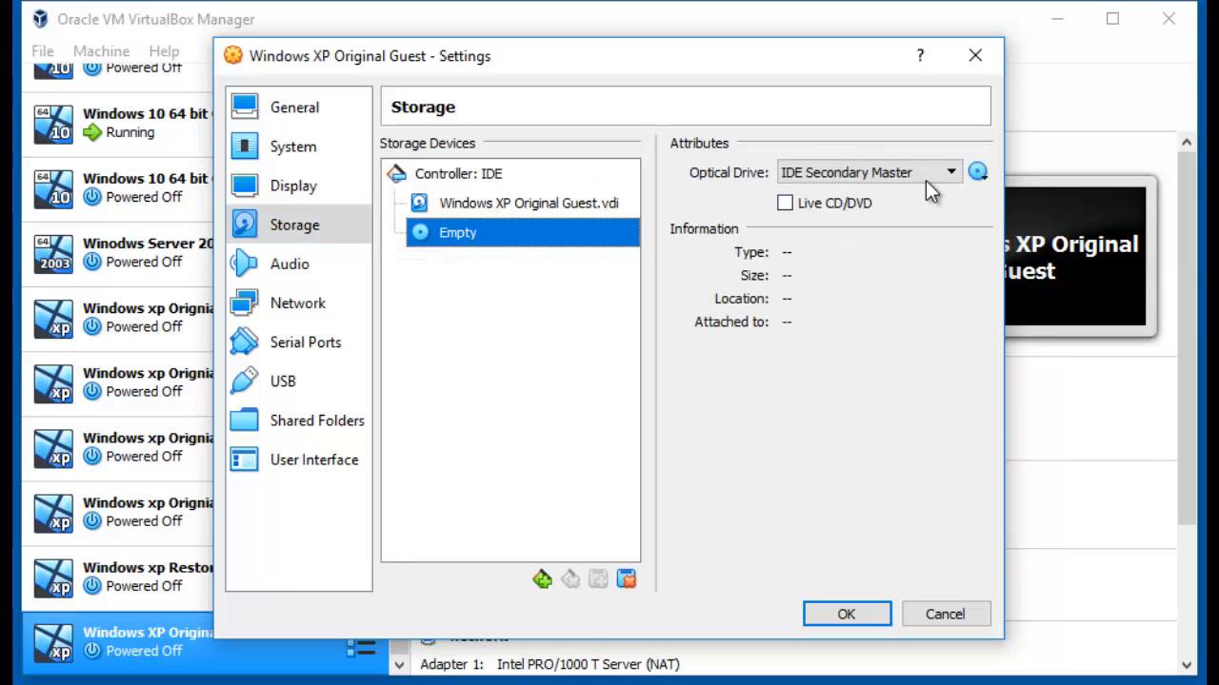
left_click(977, 172)
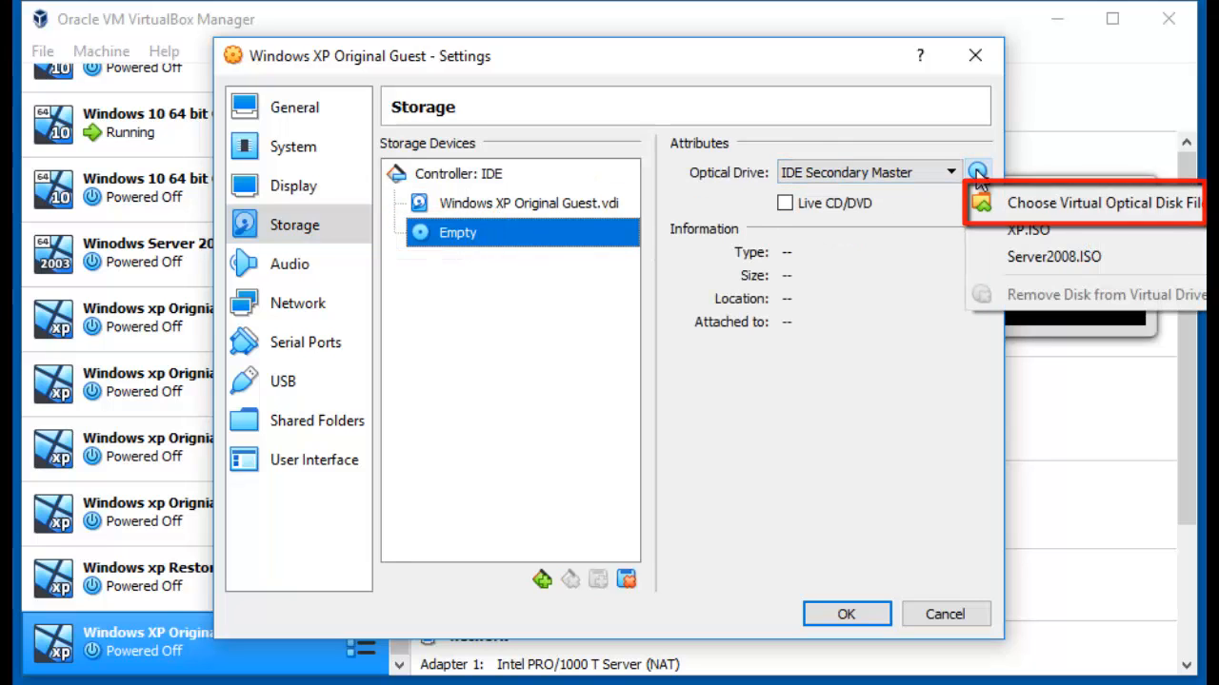
left_click(1019, 232)
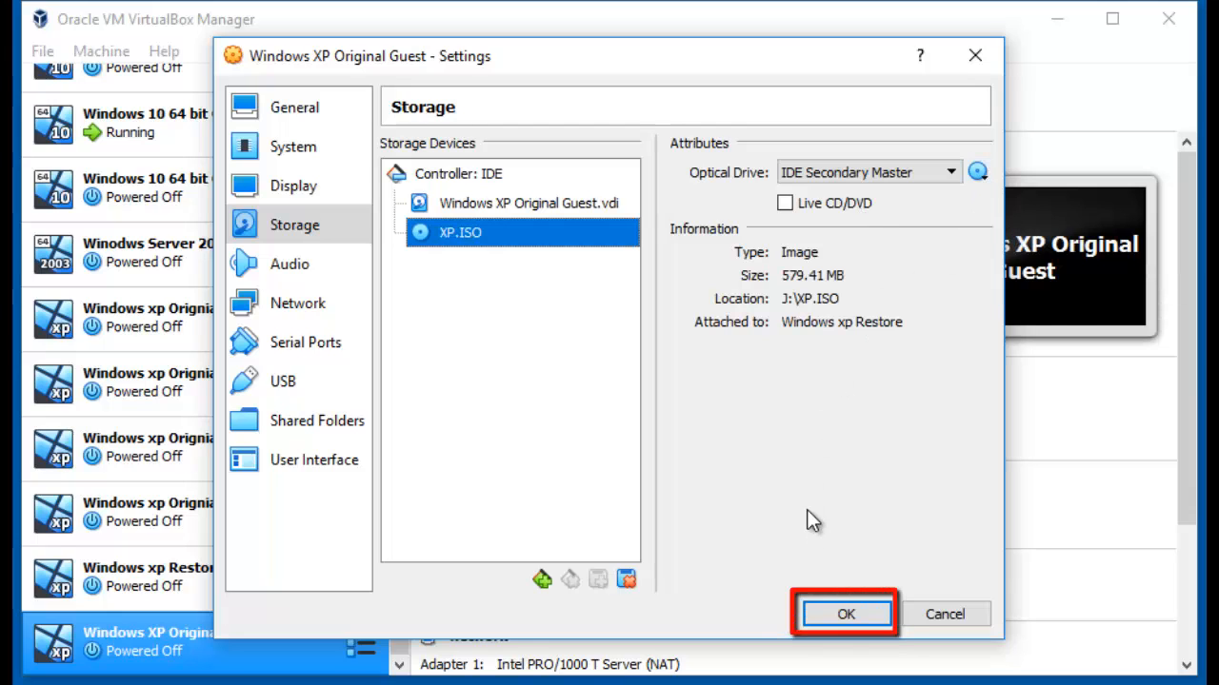
left_click(845, 615)
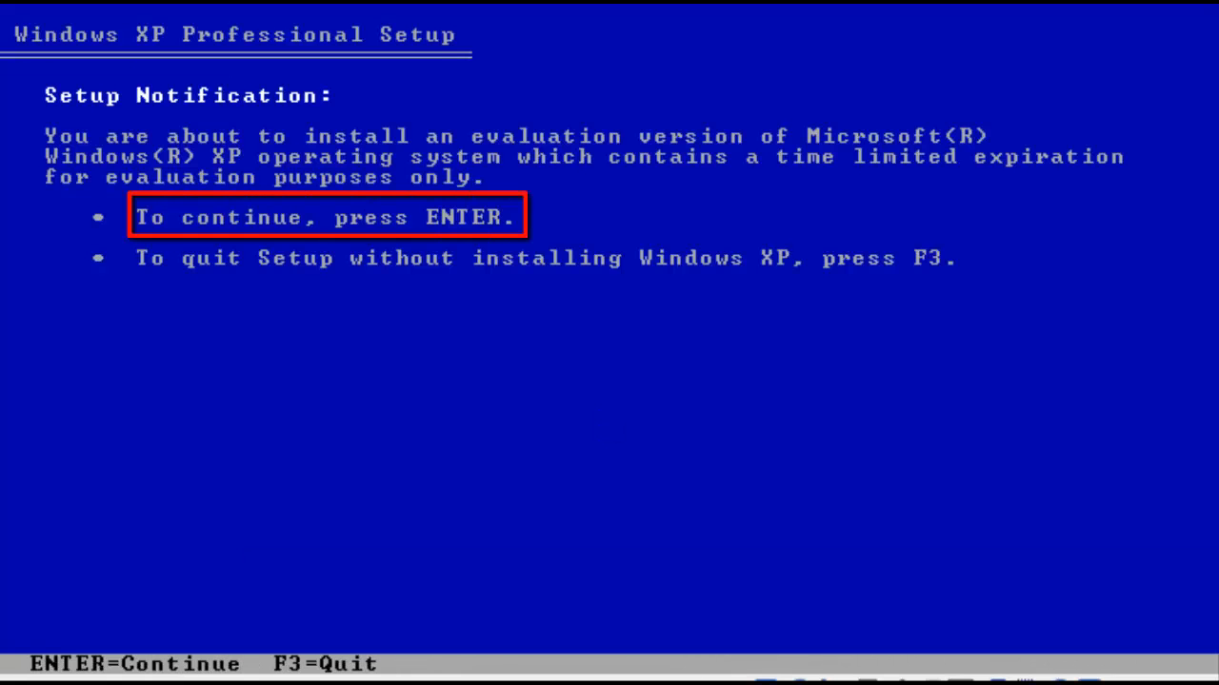
Step: Continue past the evaluation notice, choose to set up Windows XP, and agree to the licensing agreement
key("Return")
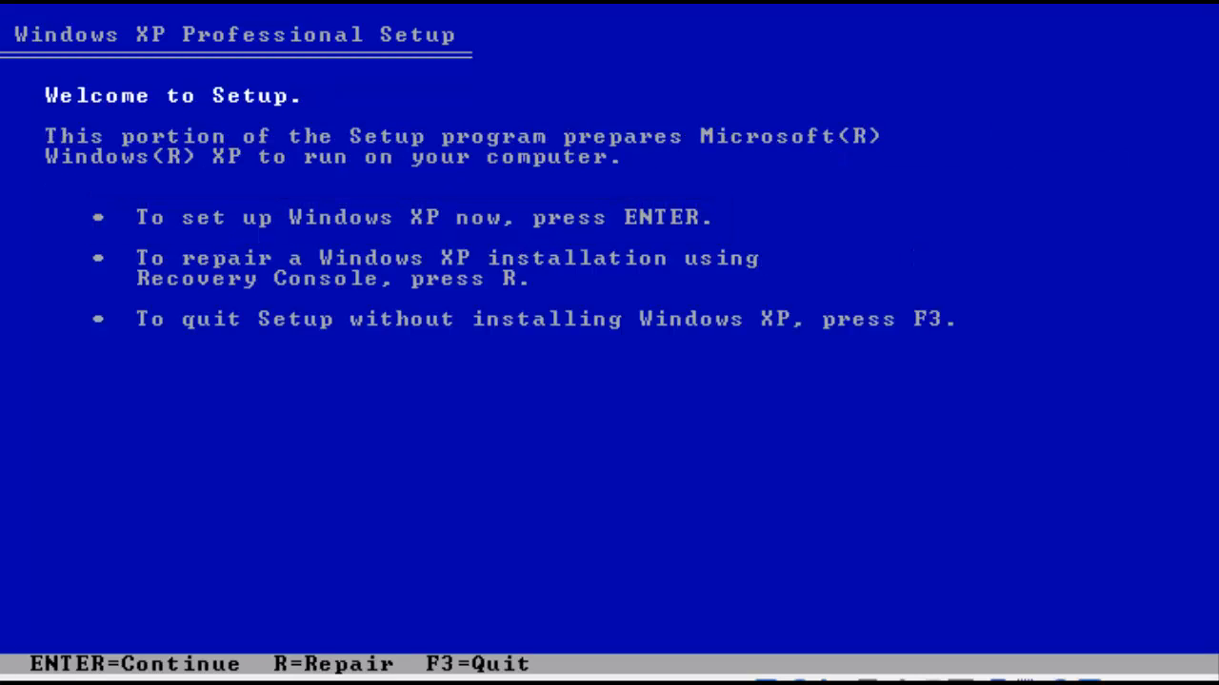
key("Return")
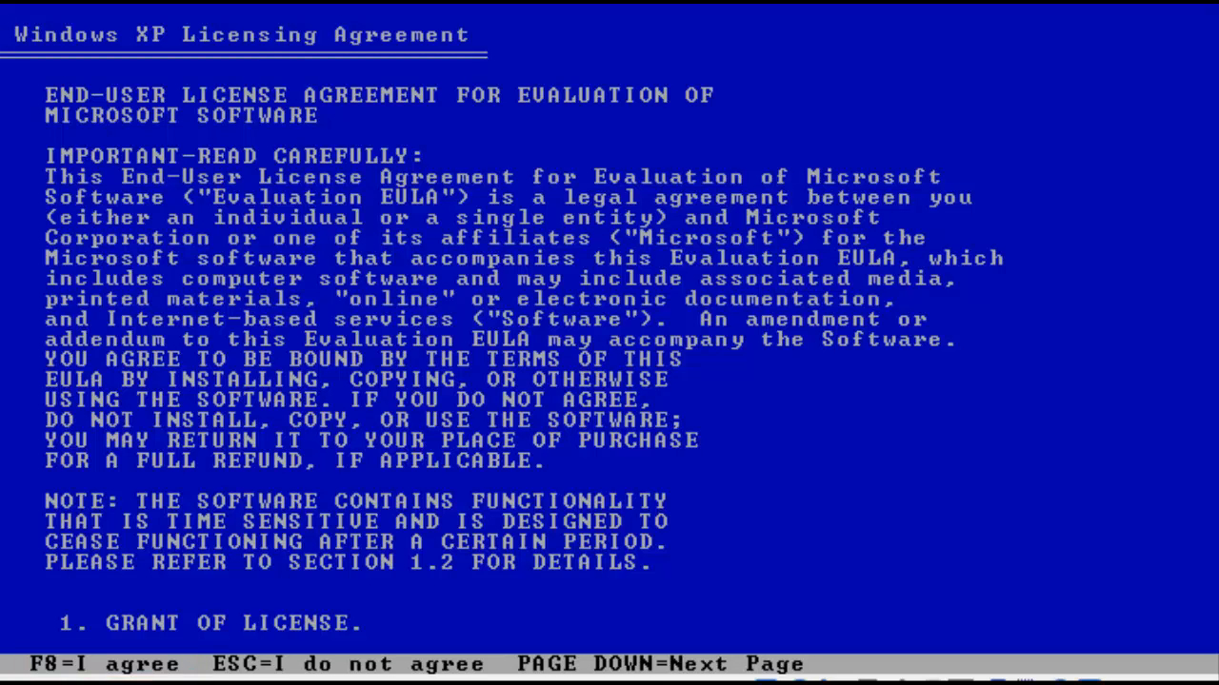
key("F8")
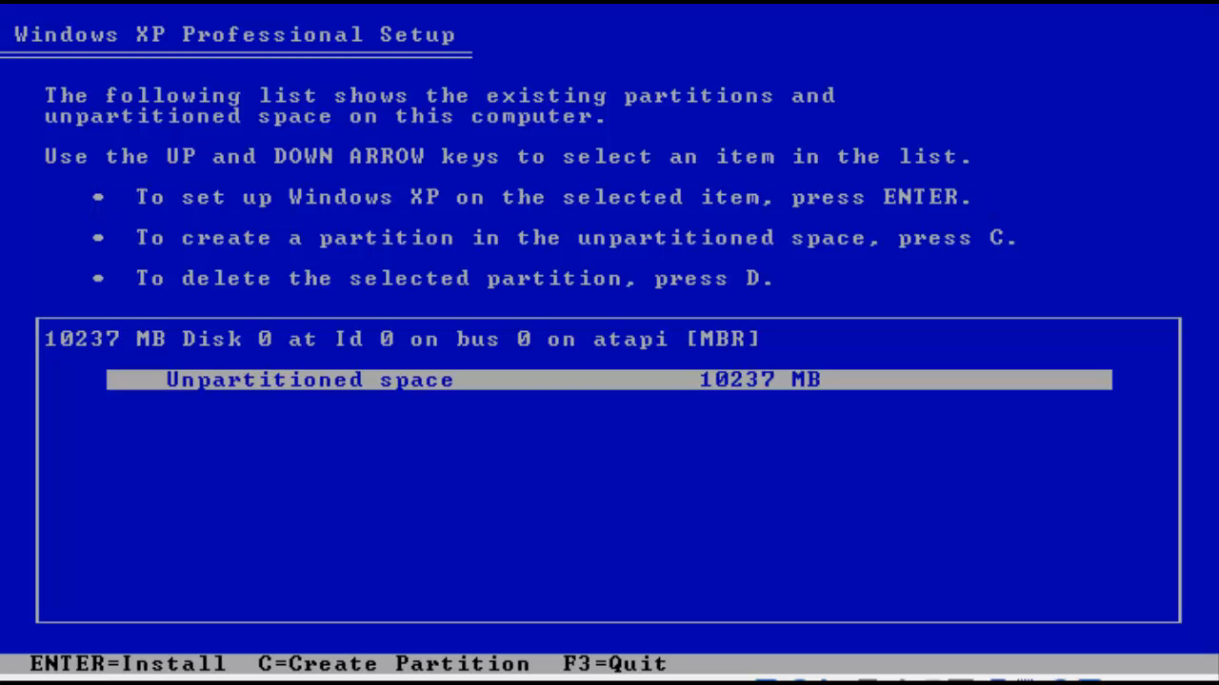
Step: Install Windows XP on the unpartitioned space and format the new partition with the NTFS file system (Quick)
key("Return")
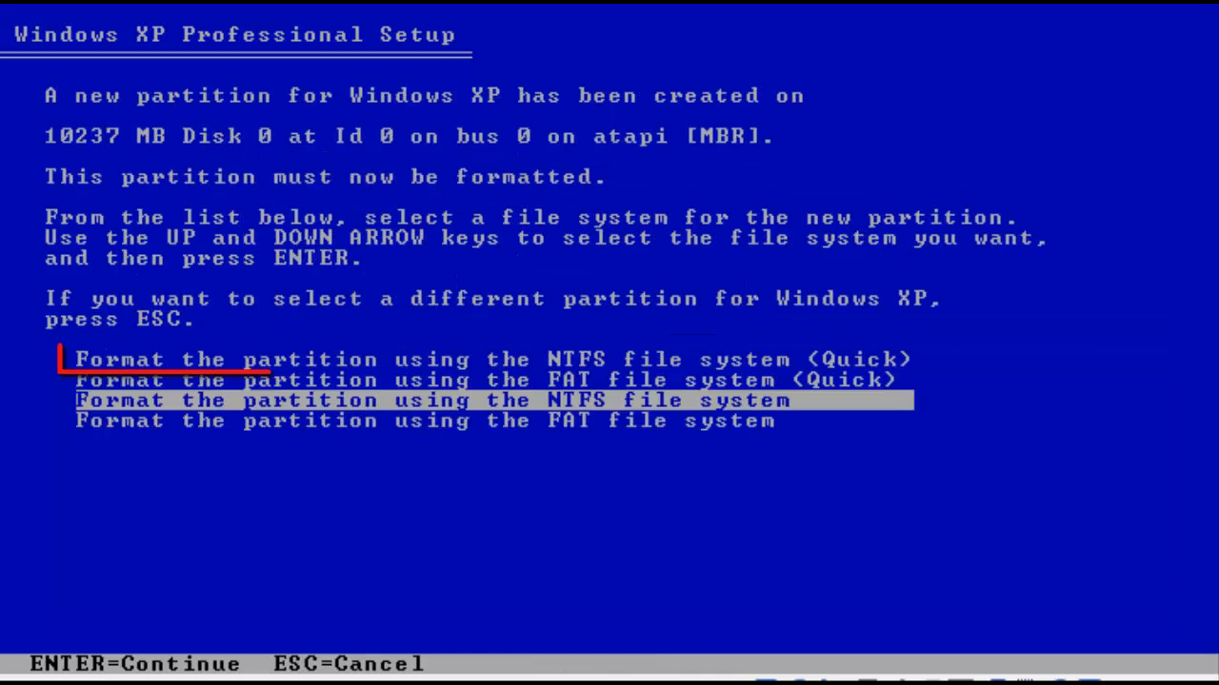
key("Up")
key("Up")
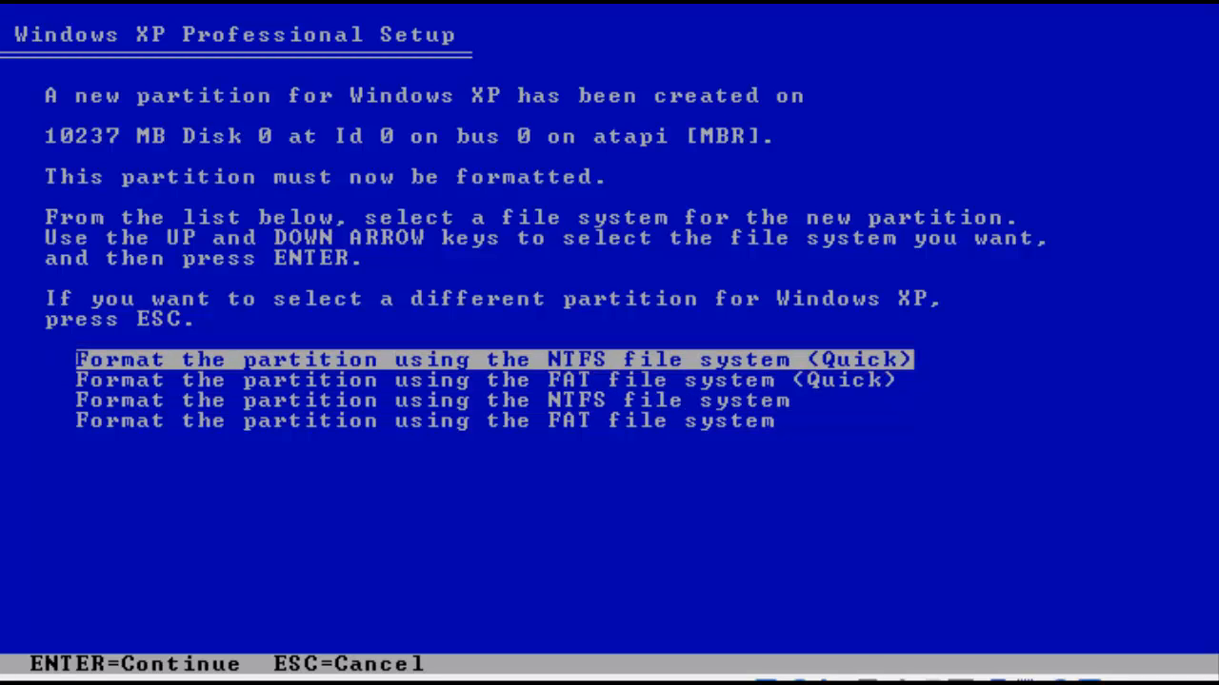
key("Return")
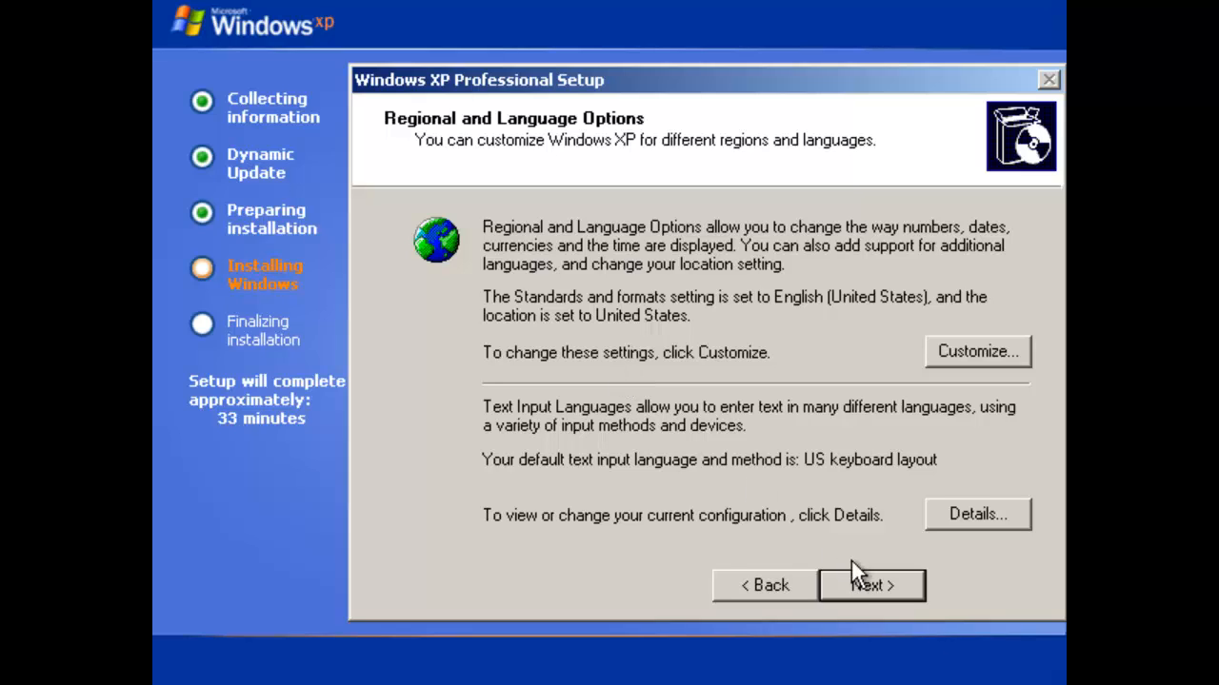
Step: Accept the default regional and language options and personalize the software with the name User01, leaving the organization blank
left_click(872, 585)
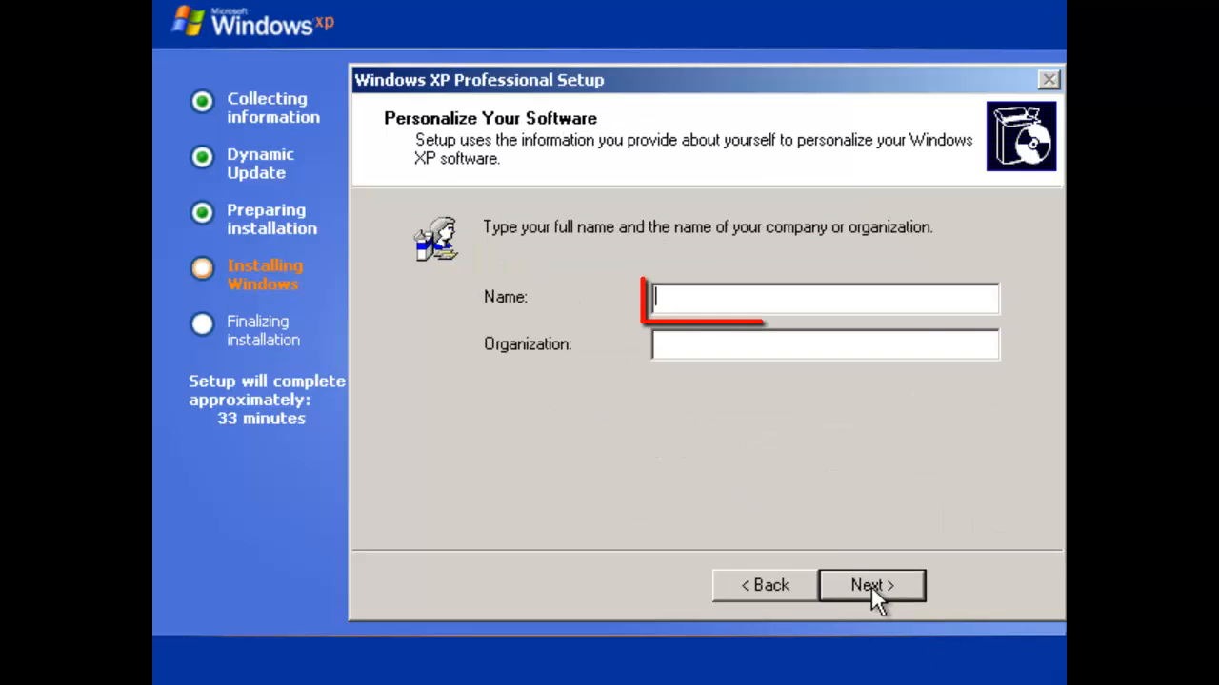
type("User01")
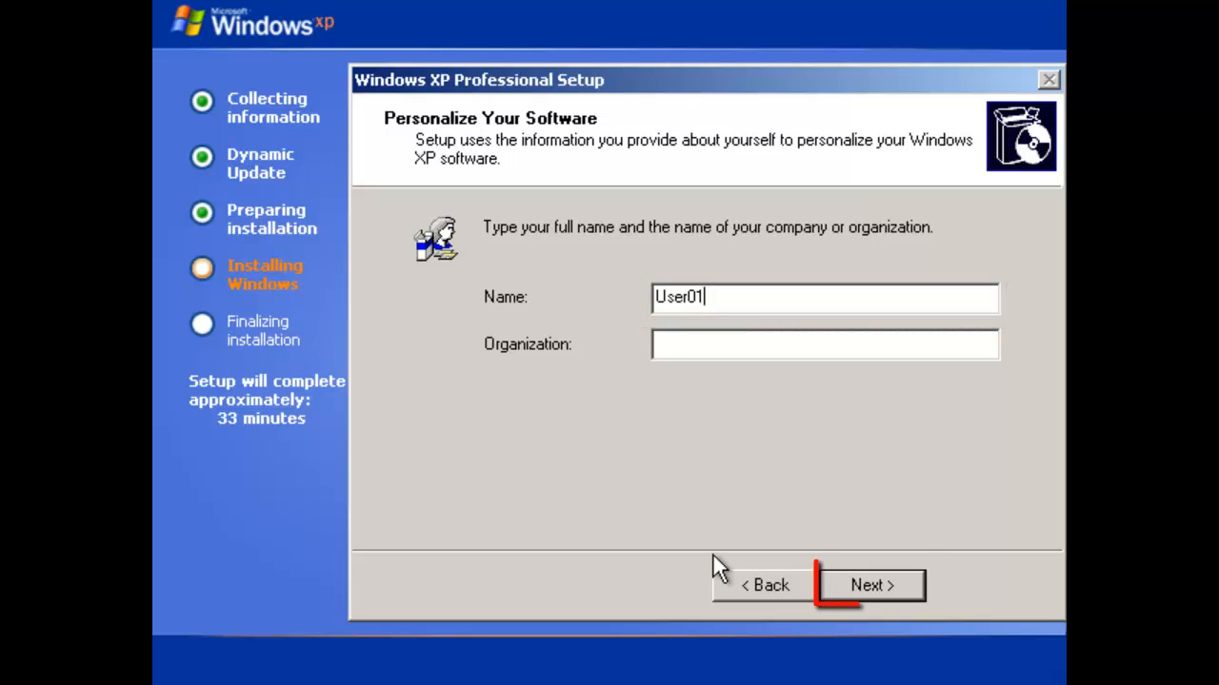
left_click(883, 585)
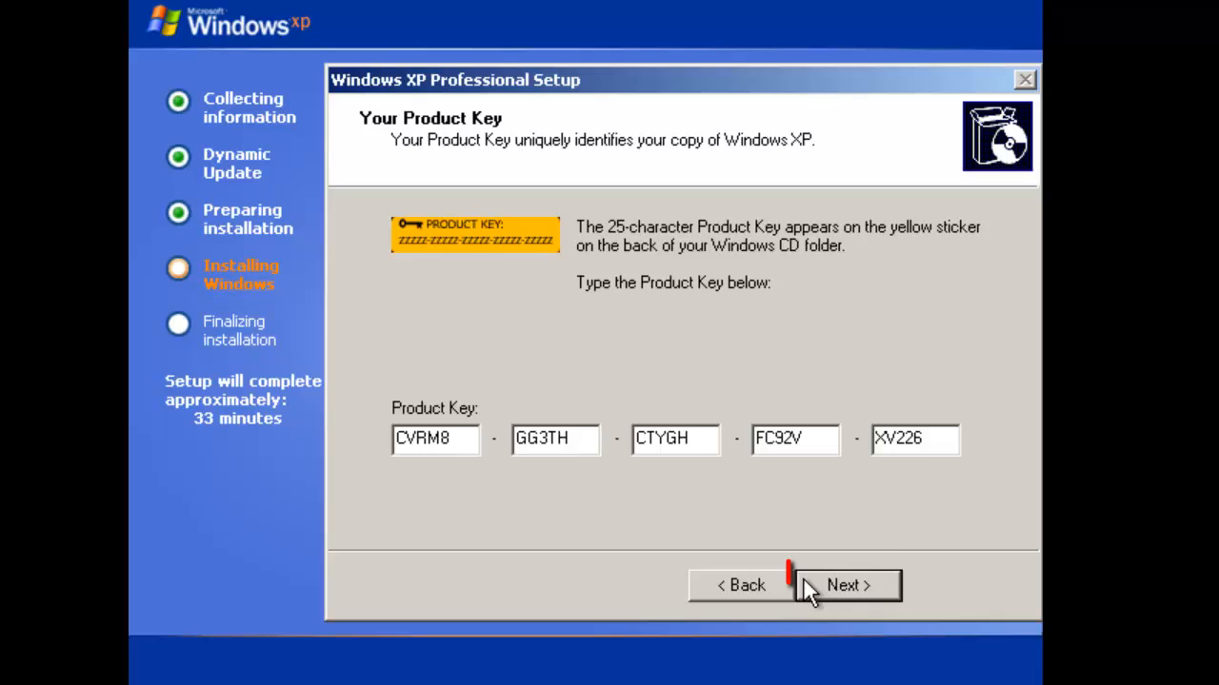
Step: Submit the Windows product key and accept the suggested computer name with the administrator password fields left blank
left_click(864, 598)
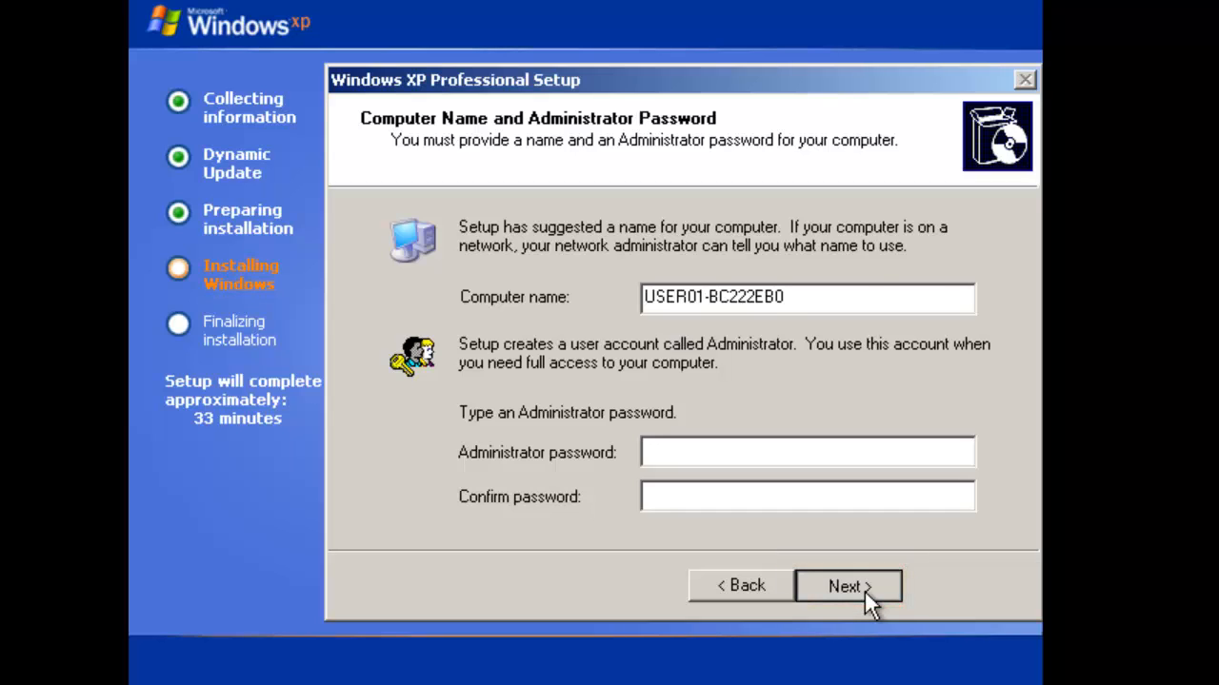
left_click(864, 590)
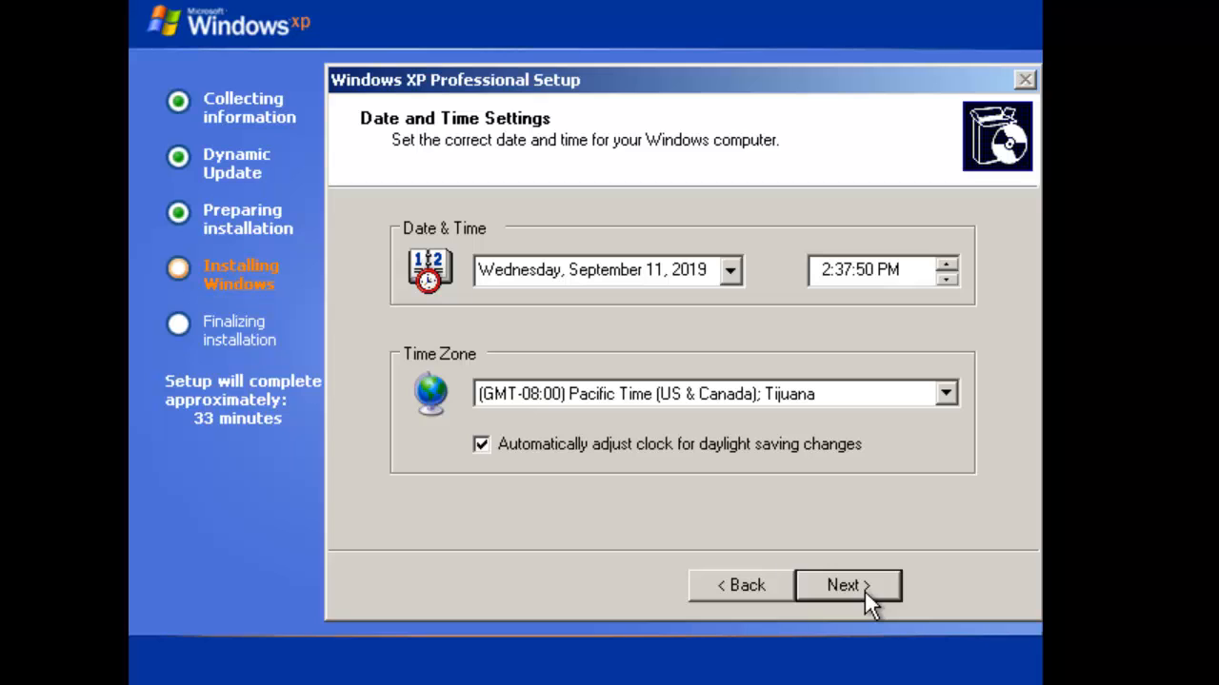
Step: Set the time zone to (GMT) Greenwich Mean Time : Dublin, Edinburgh, Lisbon, London and continue the setup
left_click(946, 393)
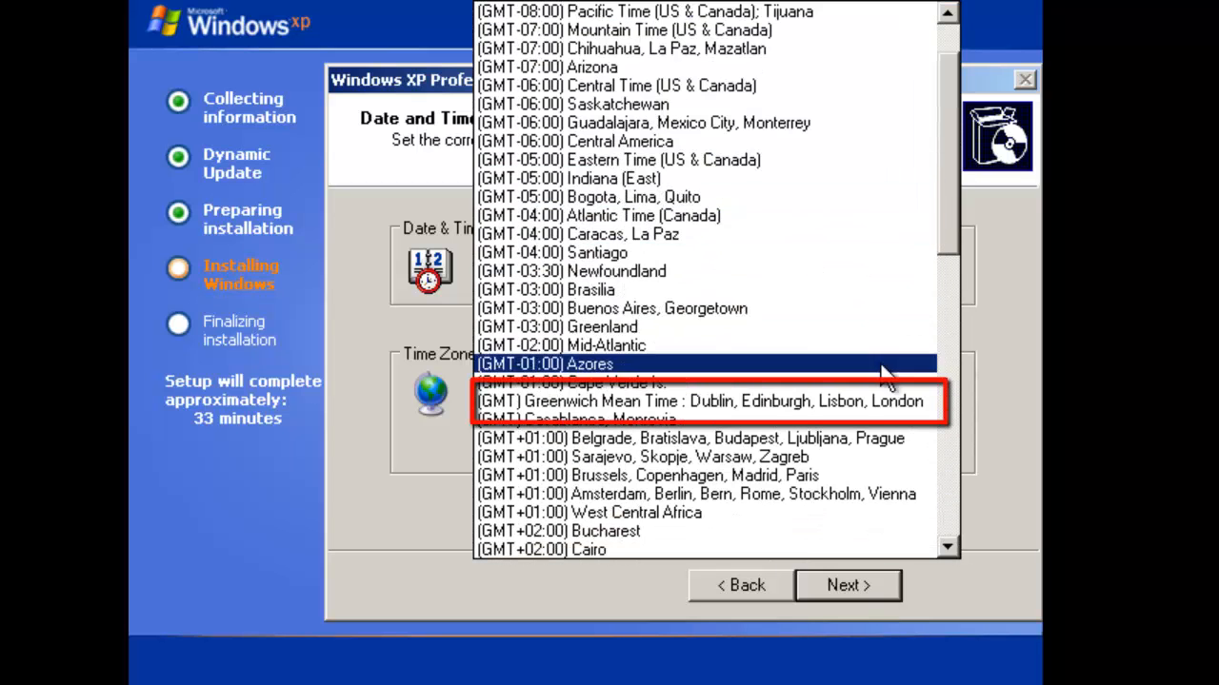
left_click(844, 401)
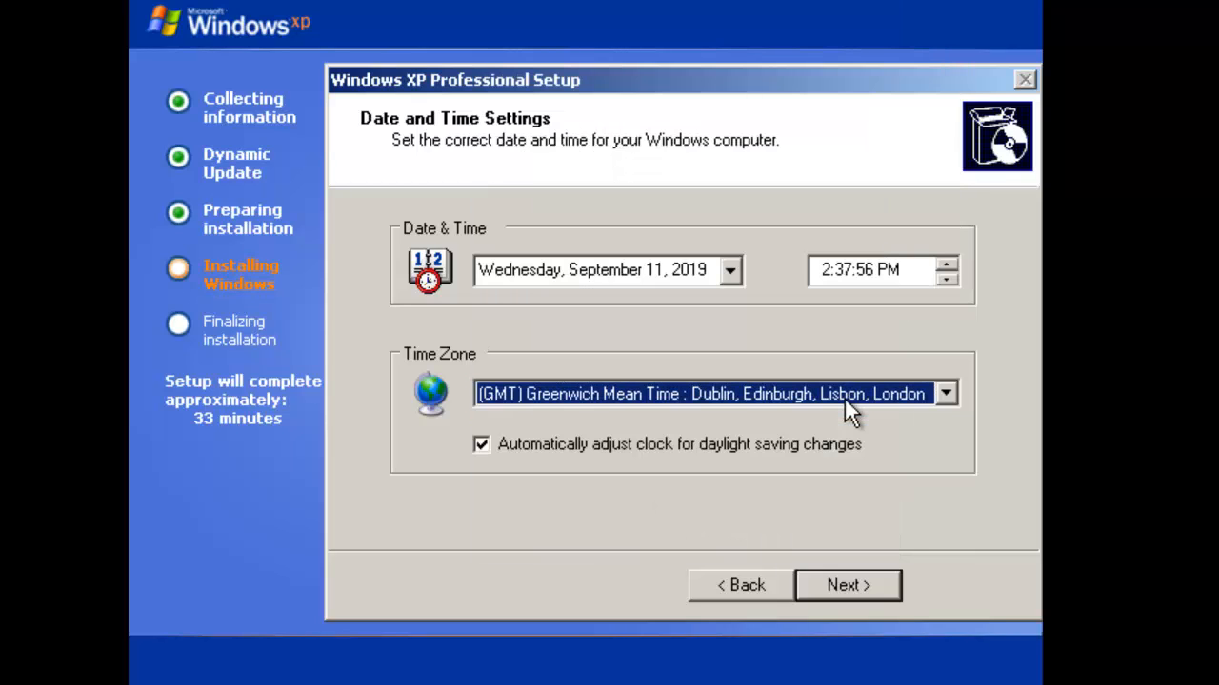
left_click(857, 585)
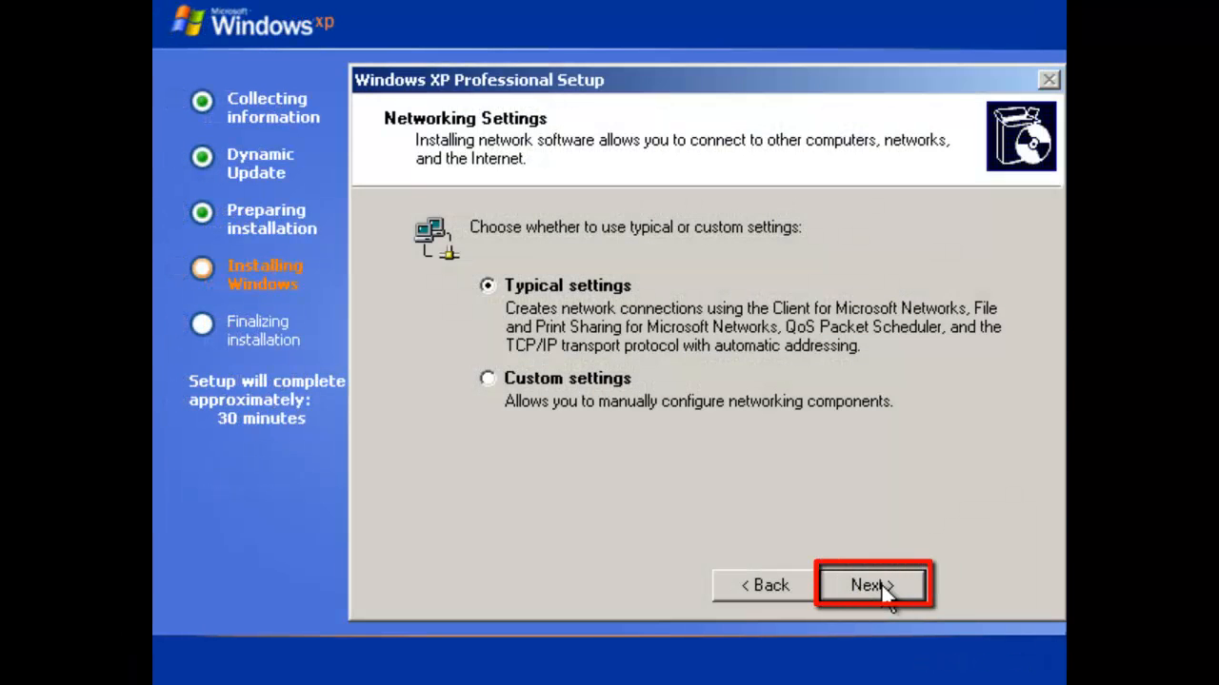
Step: Keep the typical networking settings and make the computer a member of the workgroup WORKGROUP
left_click(881, 586)
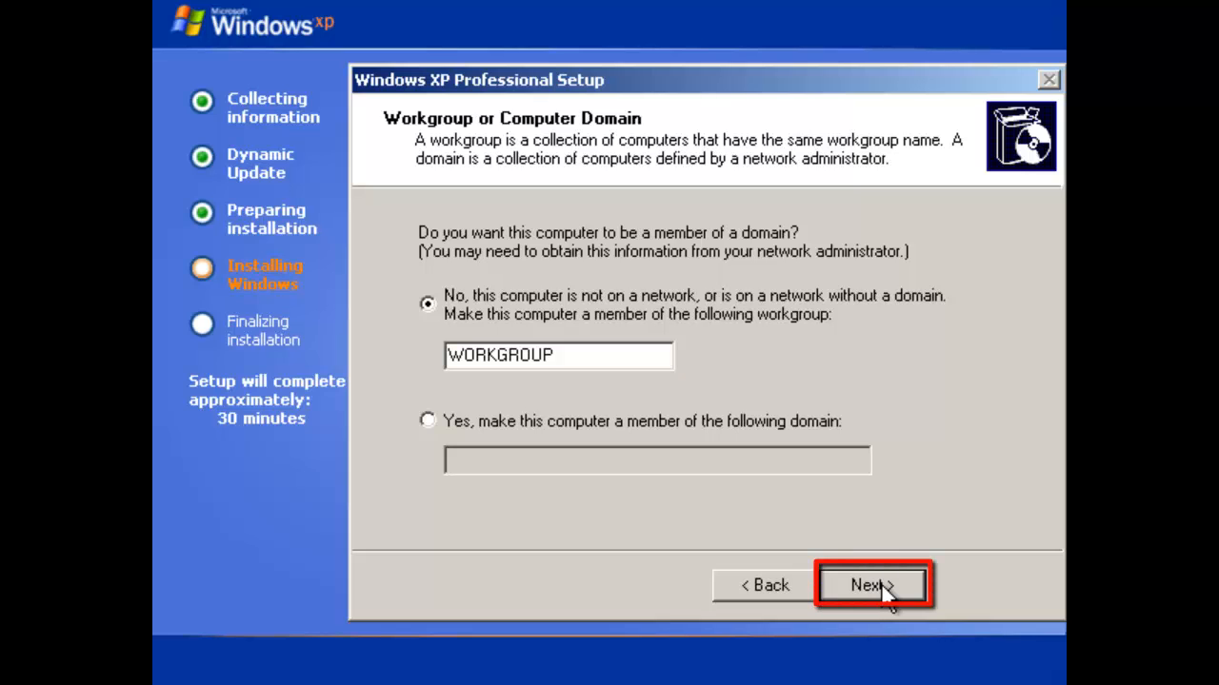
left_click(881, 585)
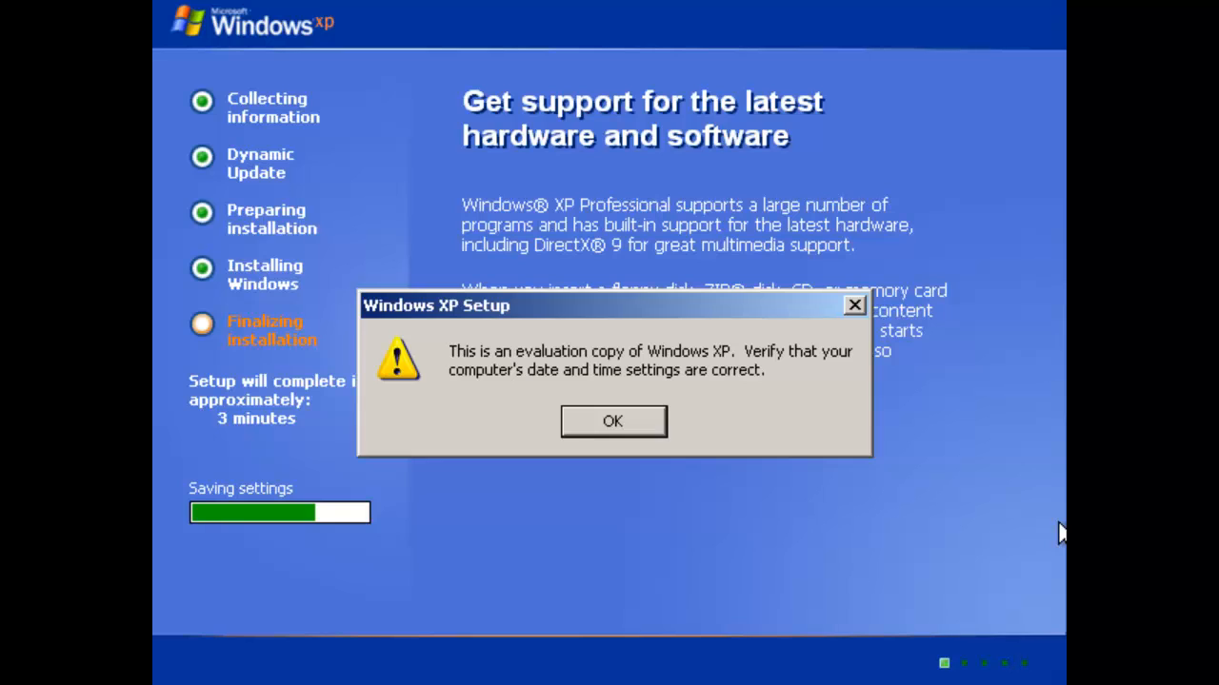
Step: Confirm the date and time properties and accept the automatic screen resolution adjustment
left_click(583, 419)
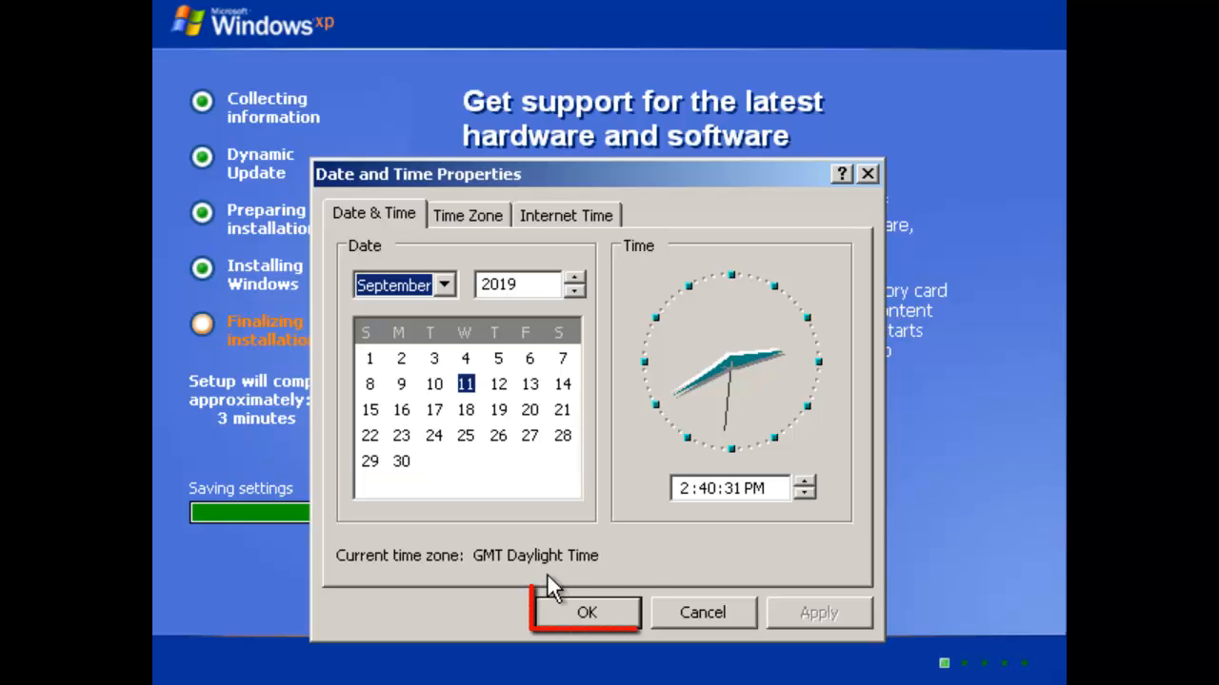
left_click(587, 614)
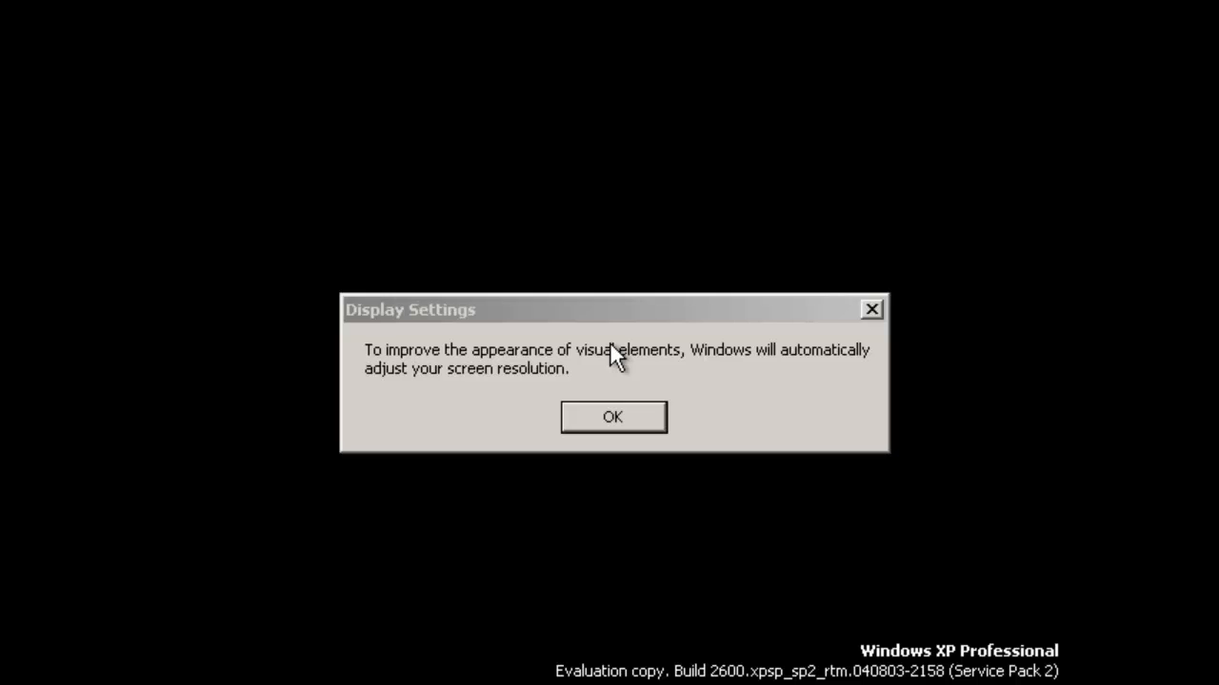
left_click(603, 411)
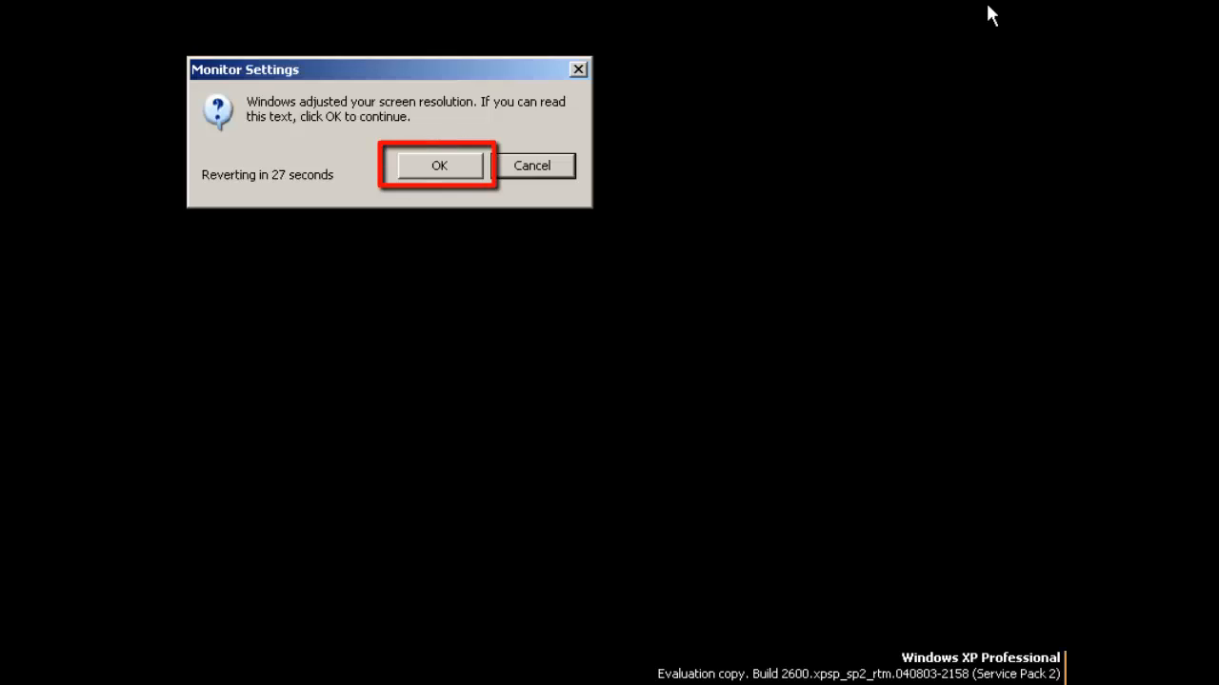
left_click(440, 167)
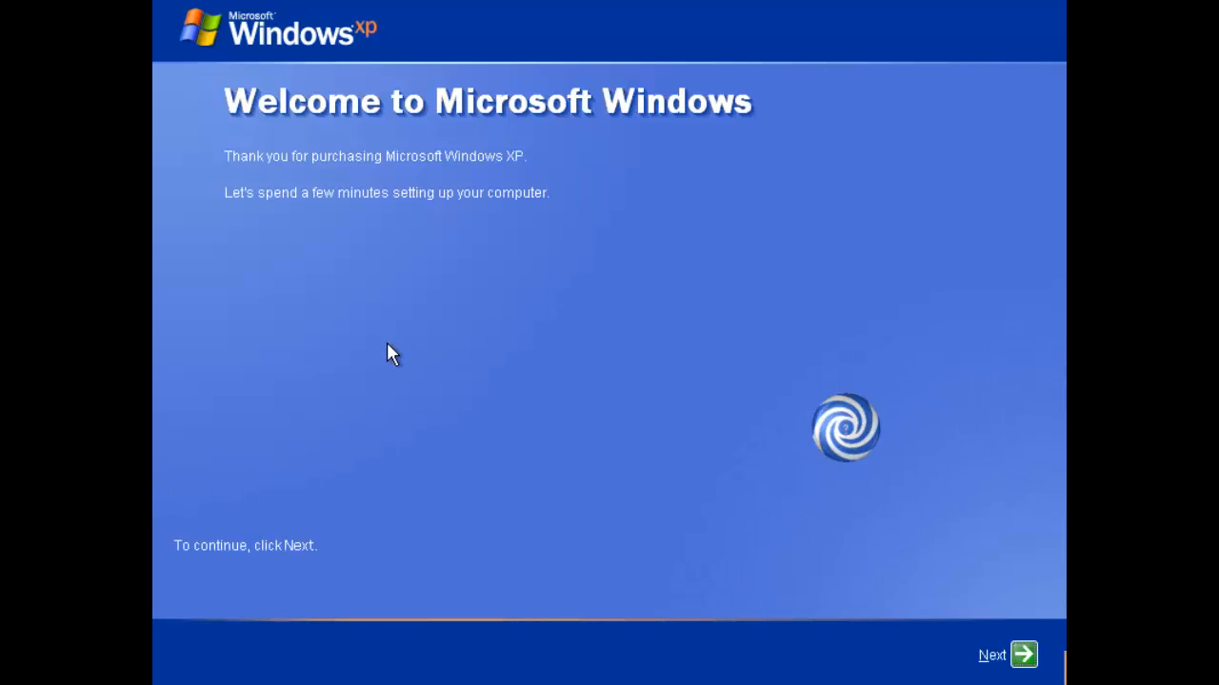
Step: Begin the Microsoft Windows welcome setup and choose Not right now for Automatic Updates
left_click(1027, 655)
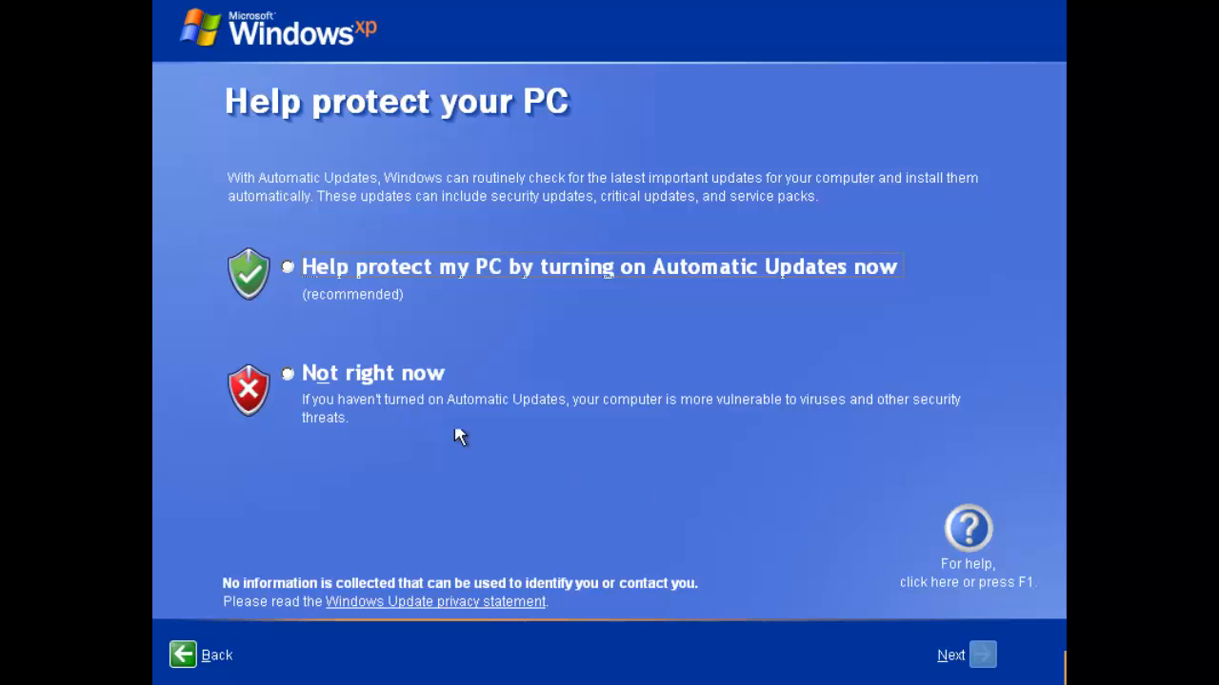
left_click(287, 375)
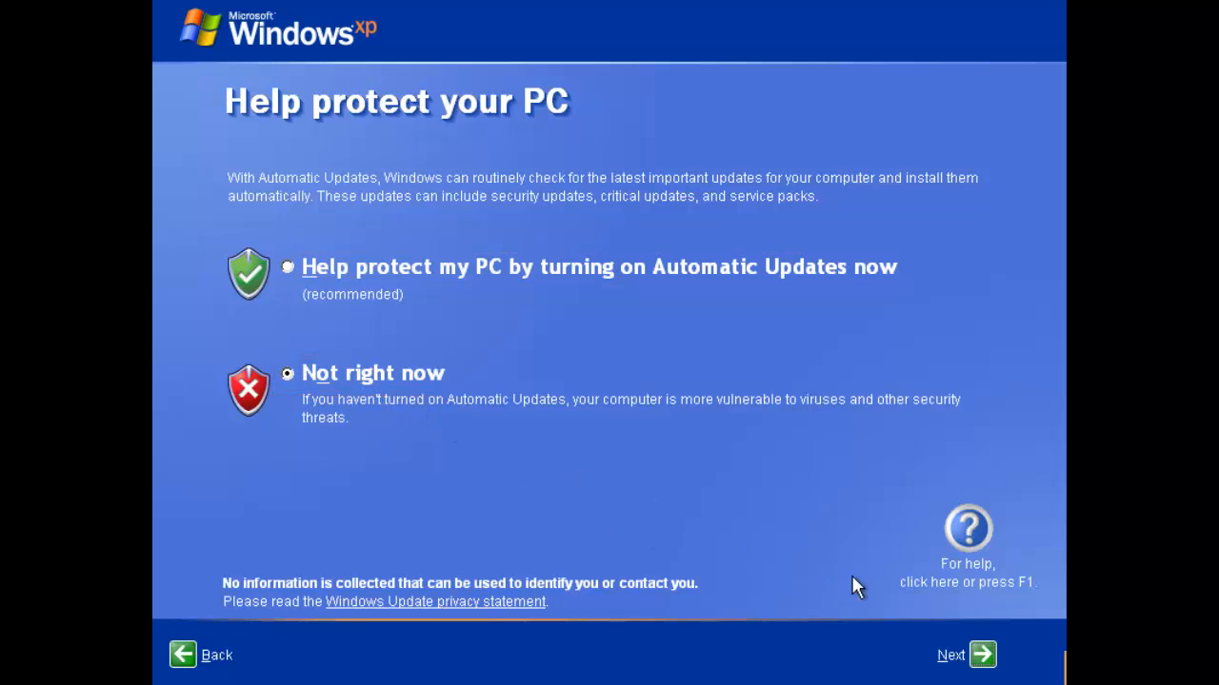
left_click(983, 655)
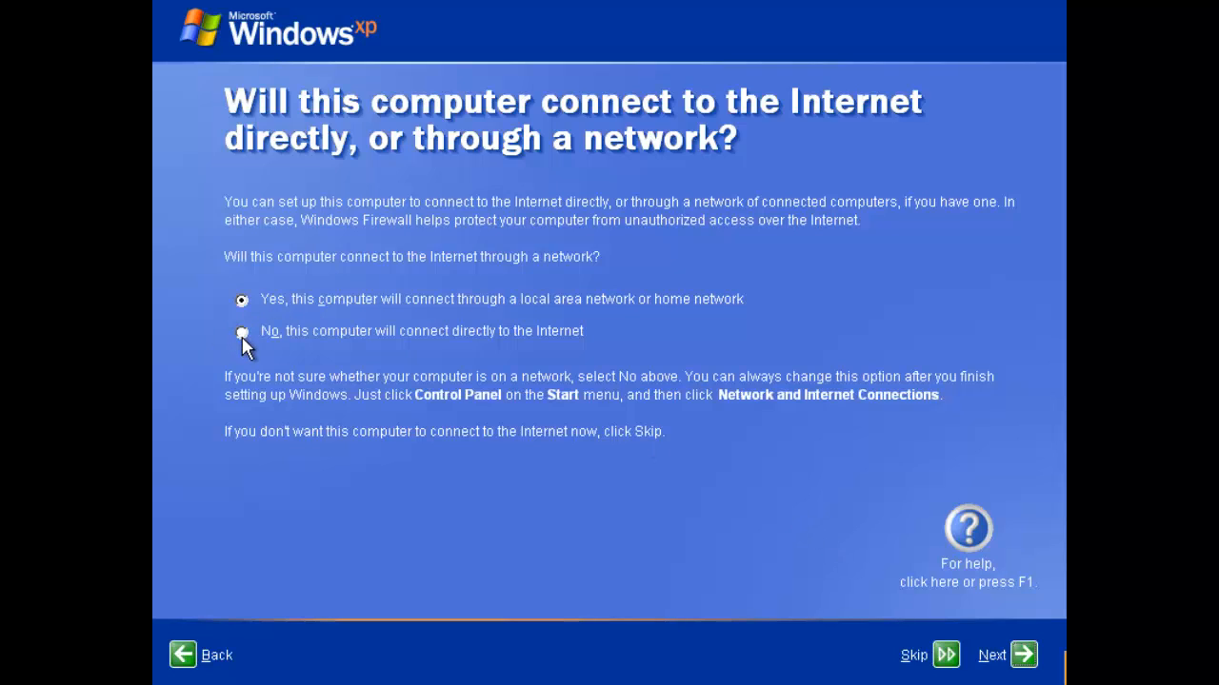
Step: Keep the Internet connection through a local area or home network and postpone activation with reminders every few days
left_click(1022, 654)
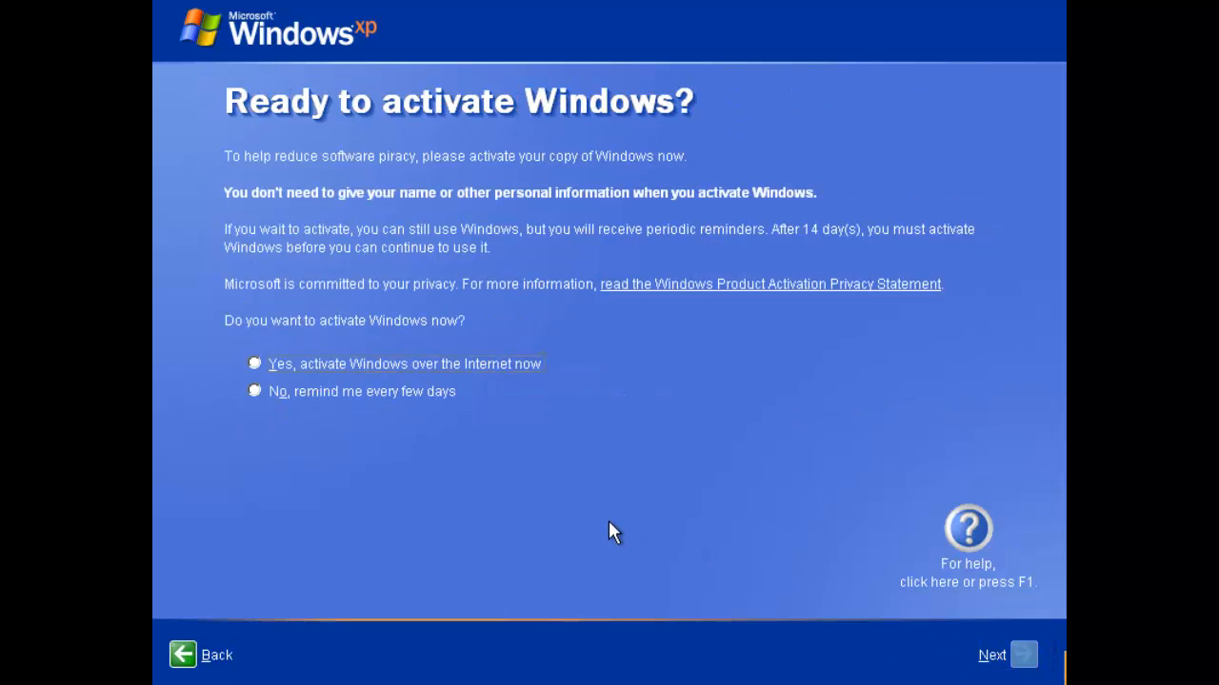
left_click(256, 391)
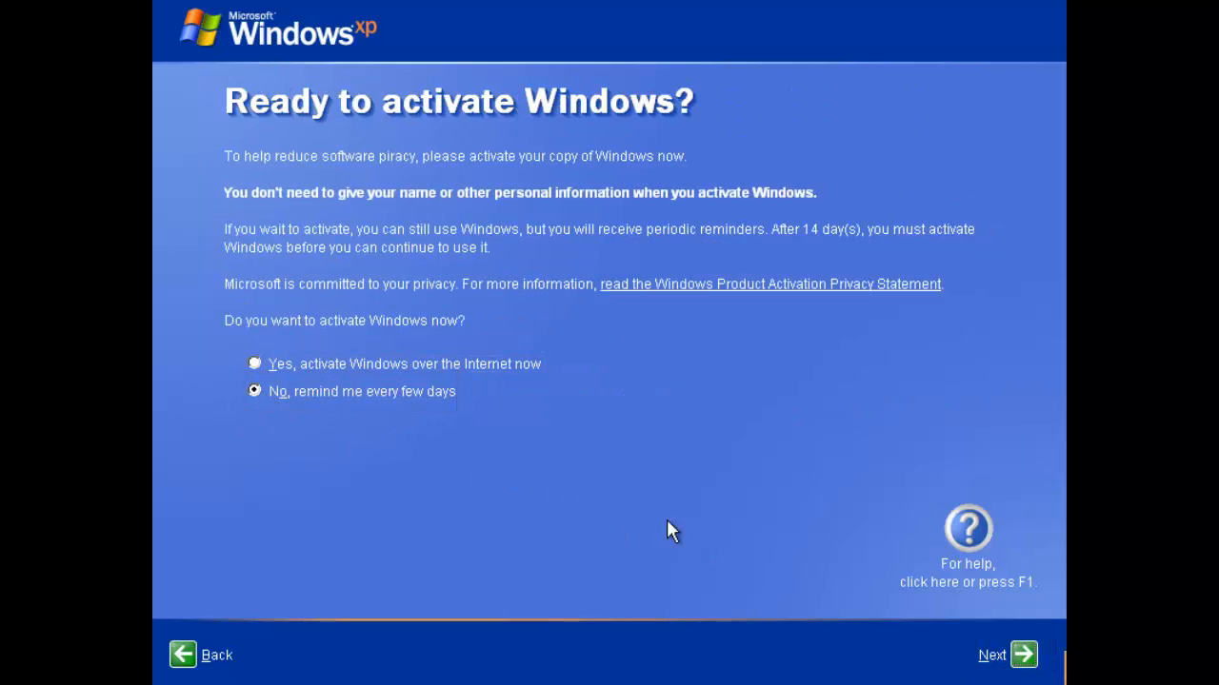
left_click(1023, 655)
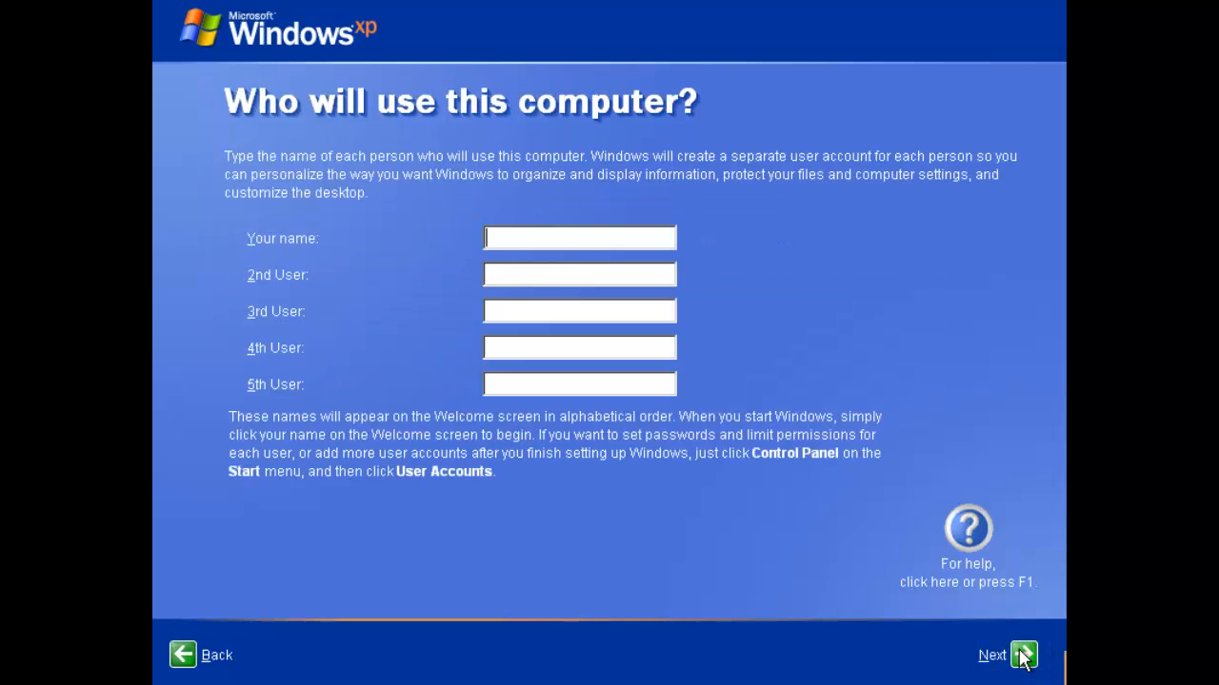
Step: Name the computer's user User01 and finish the Windows welcome setup
type("User")
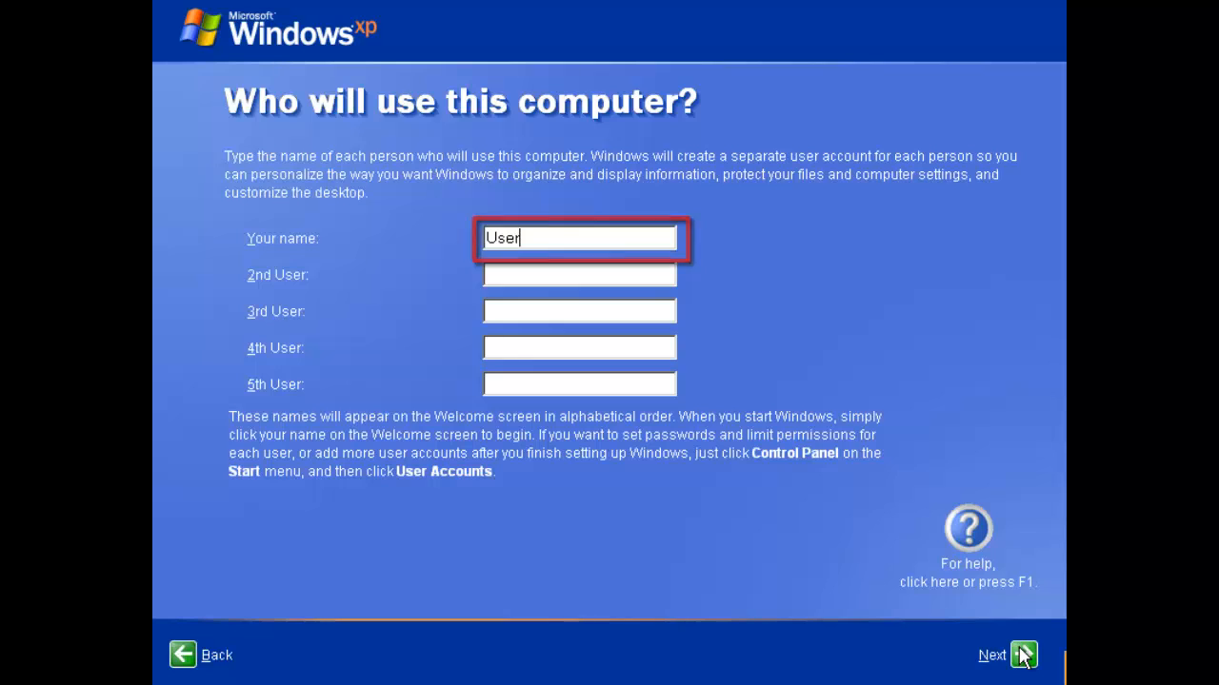
type("01")
left_click(1024, 655)
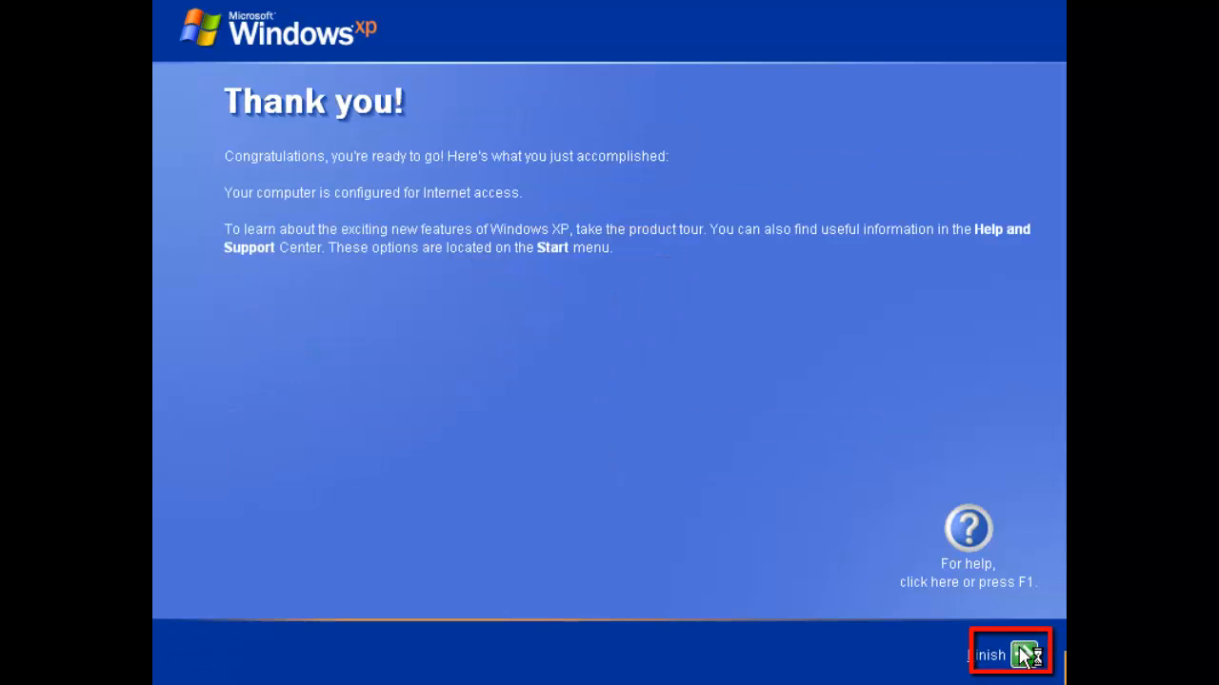
left_click(1023, 655)
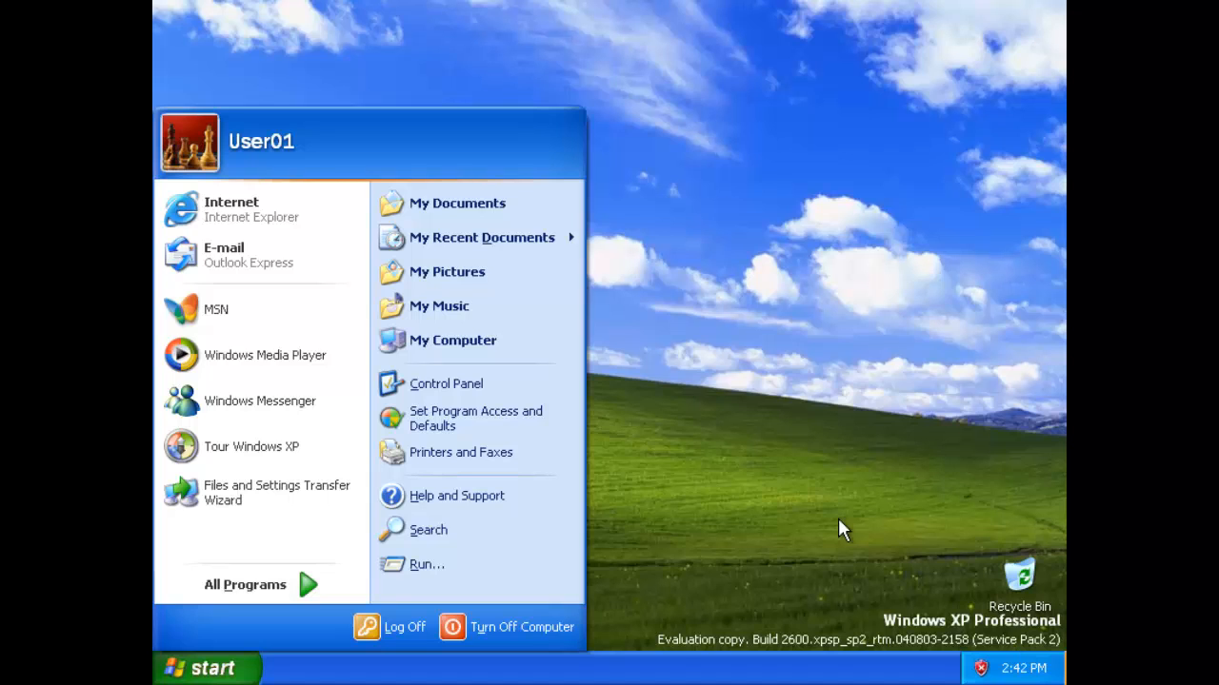
Step: Set the Windows XP screen resolution to 1280 by 1024 pixels and apply it
left_click(680, 248)
right_click(679, 247)
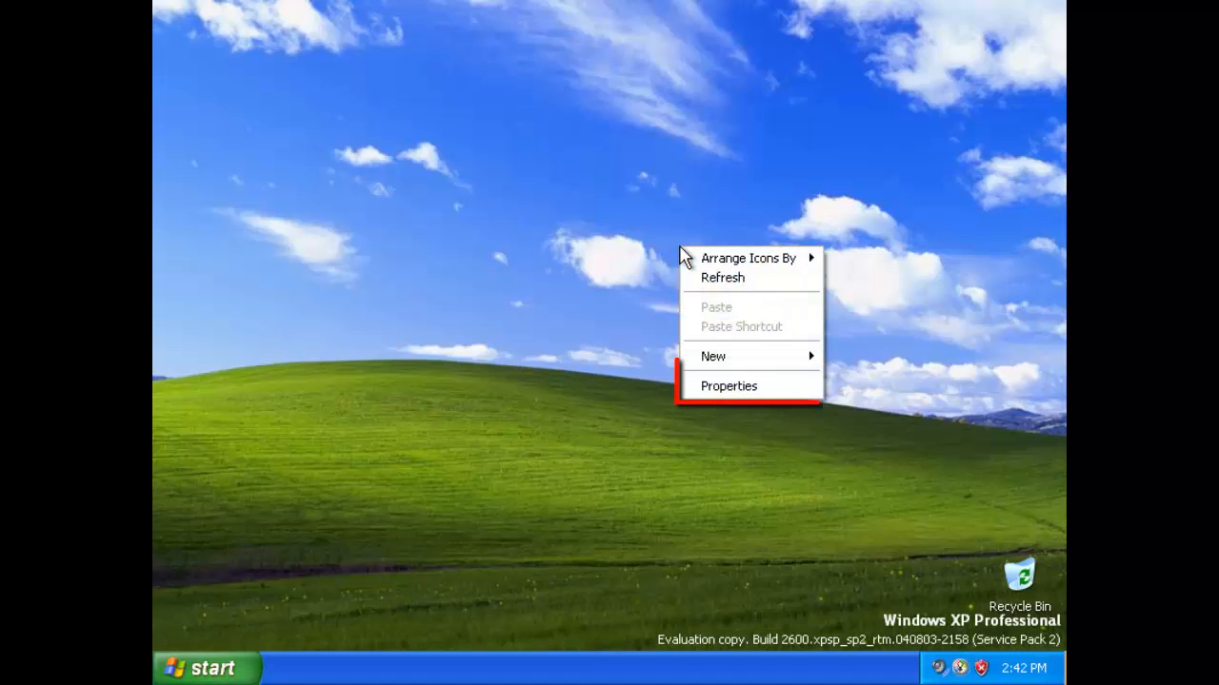
left_click(707, 386)
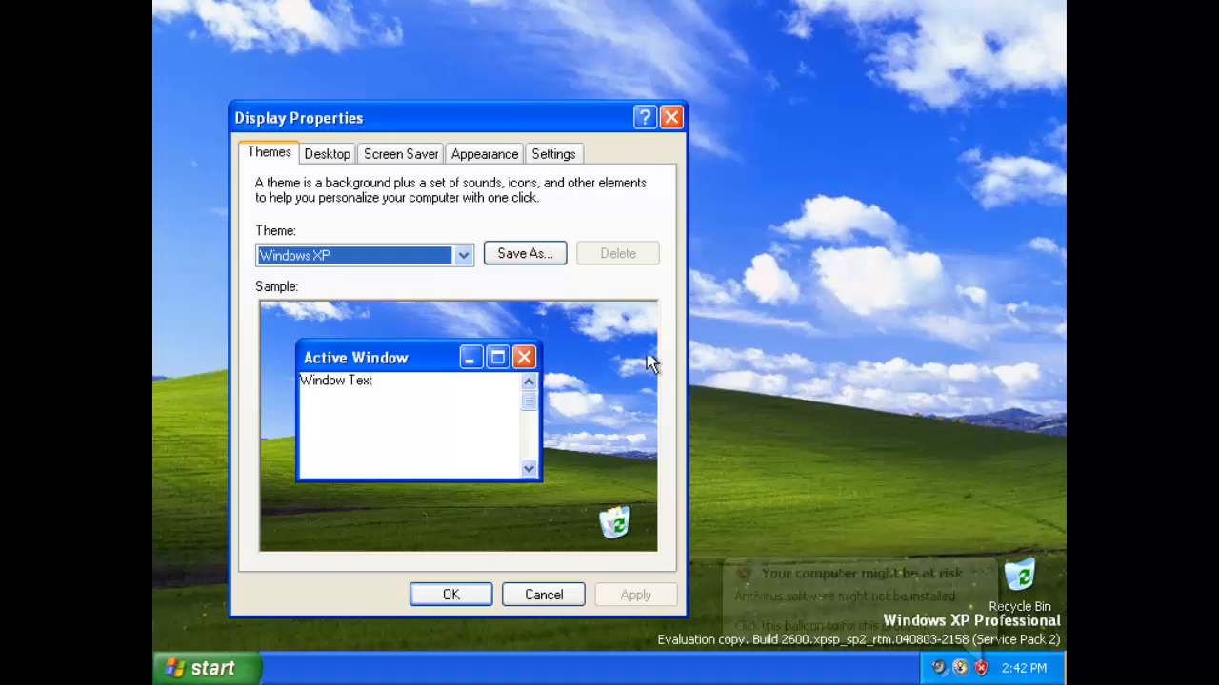
left_click(555, 154)
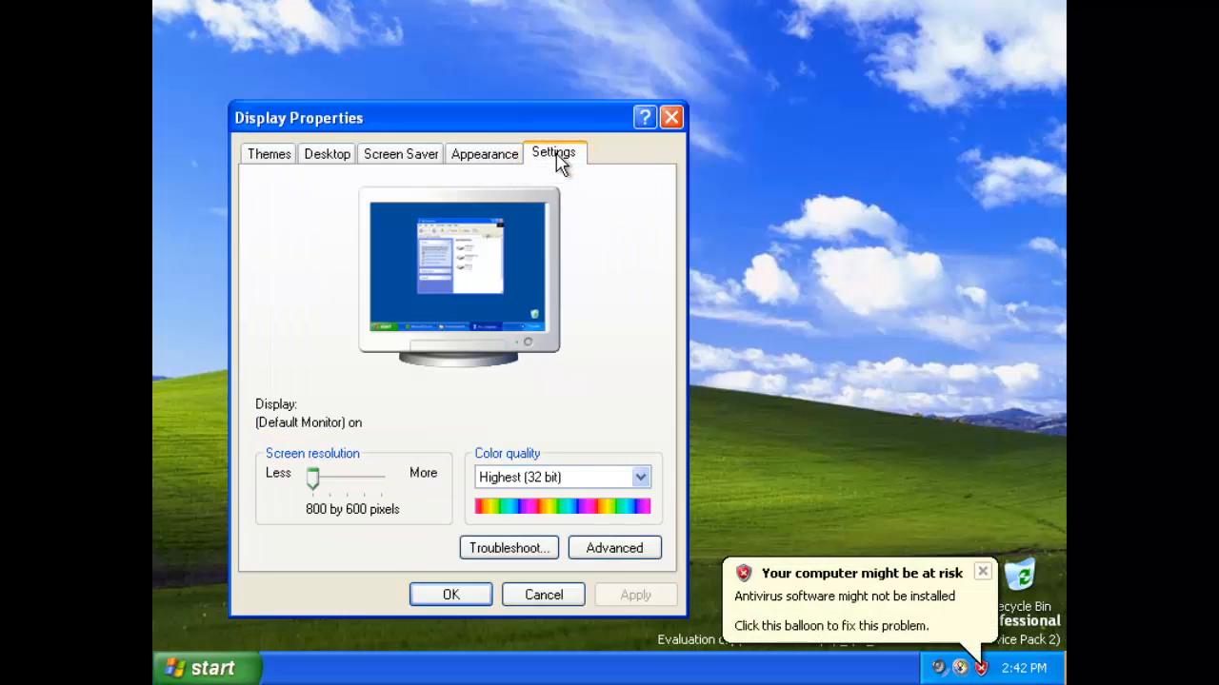
left_click(378, 486)
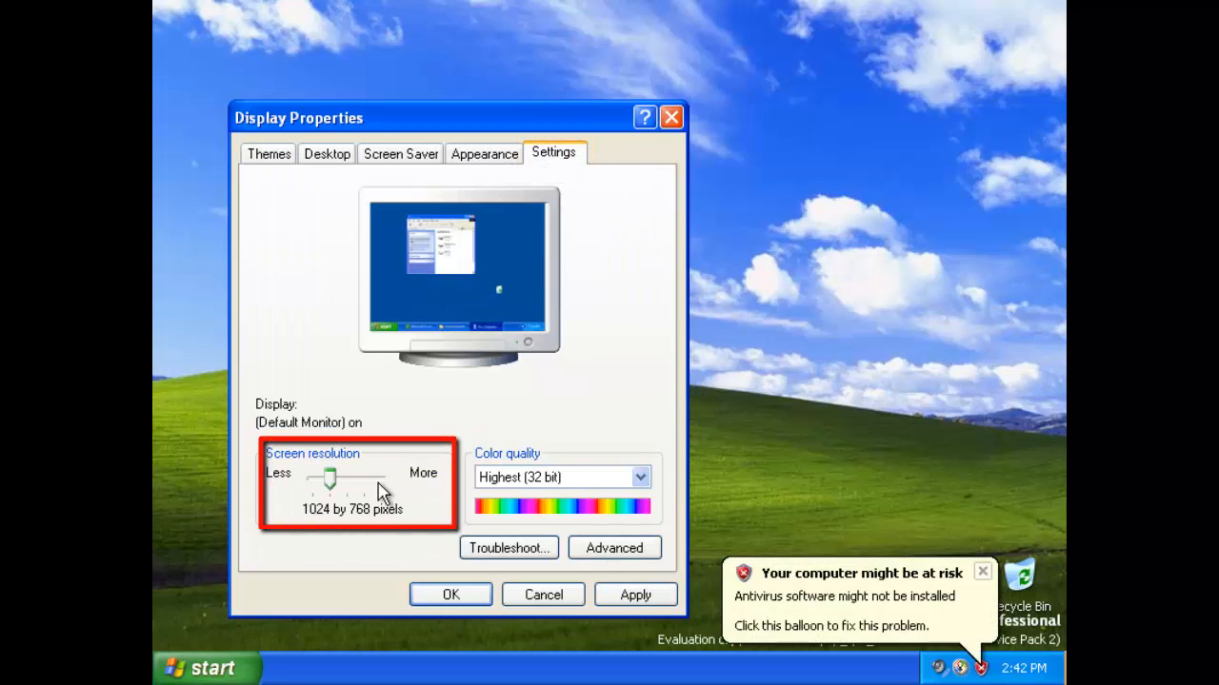
left_click(378, 485)
left_click(378, 485)
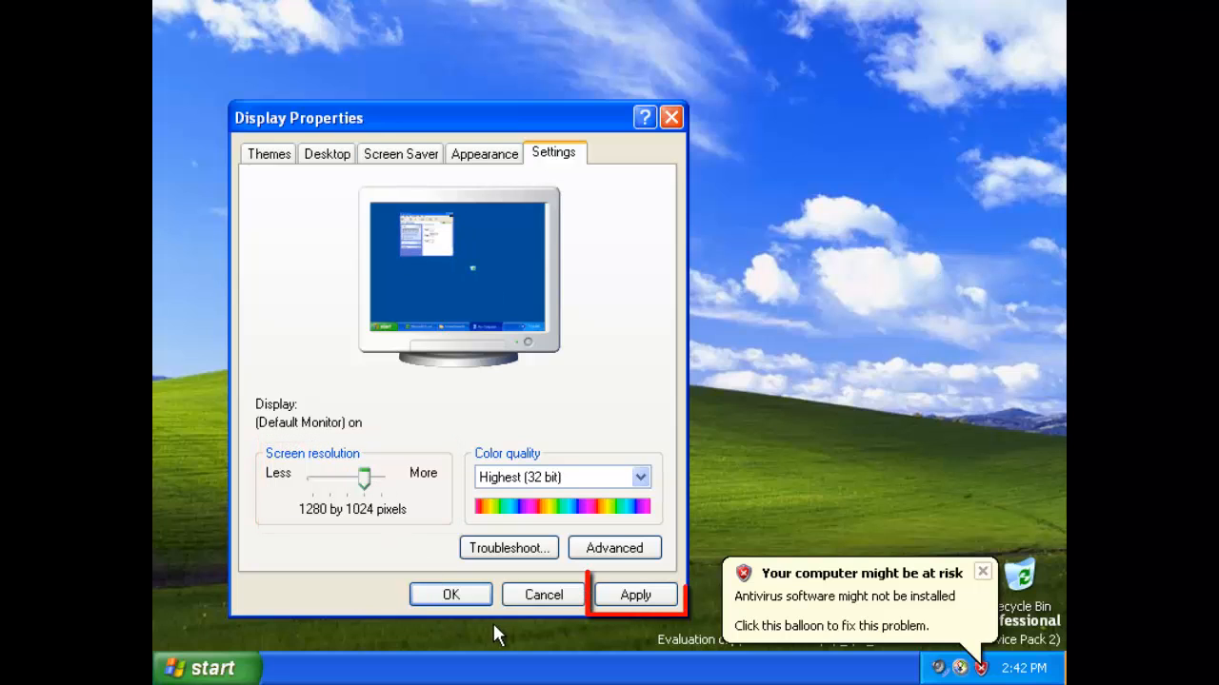
left_click(636, 595)
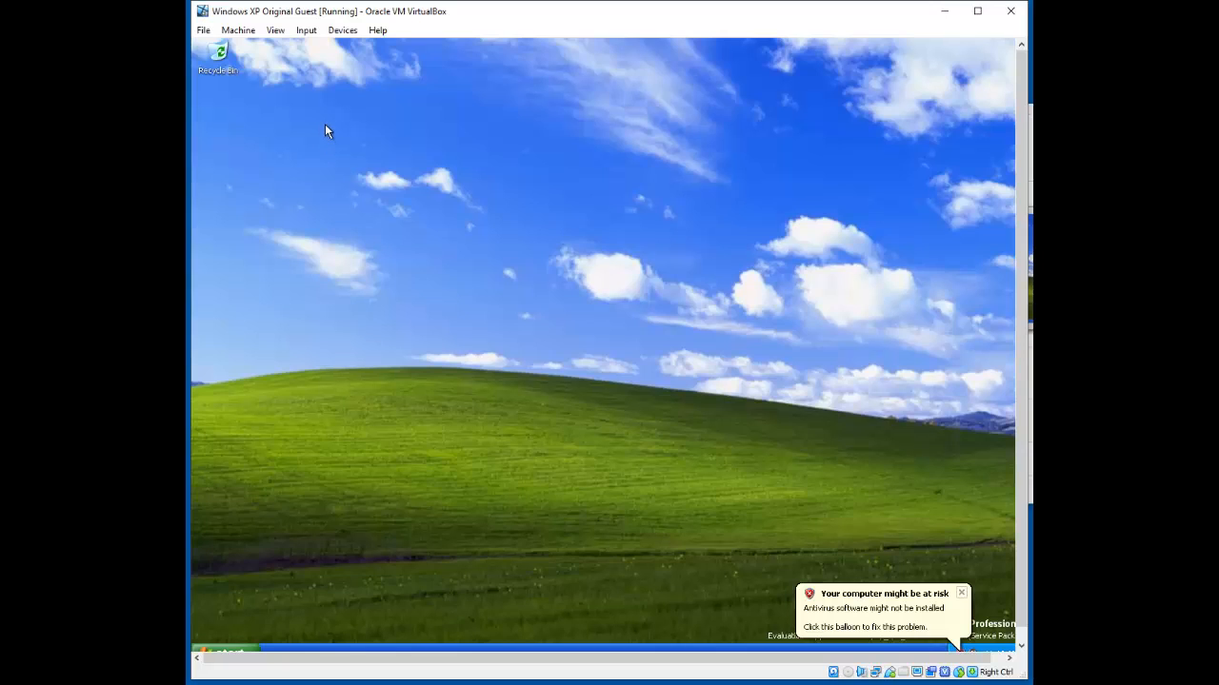
Step: Insert the Guest Additions CD image and start installing Guest Additions 6.0.12 with the default location and components
left_click(343, 31)
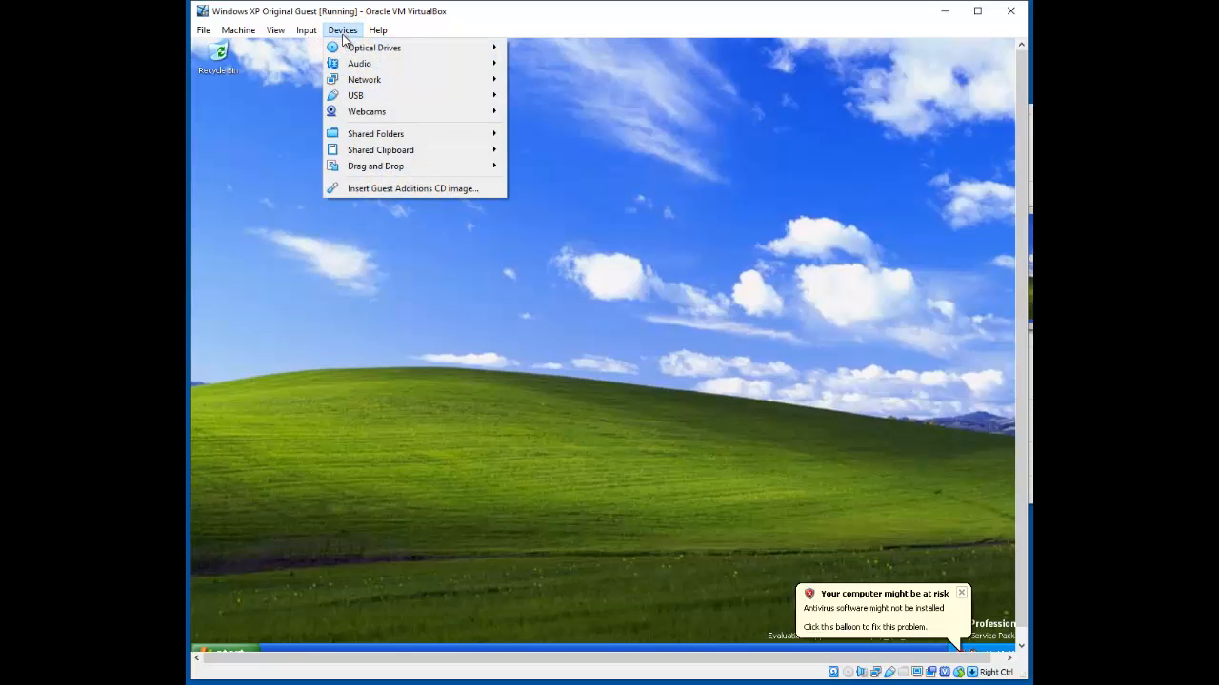
key("Up")
key("Return")
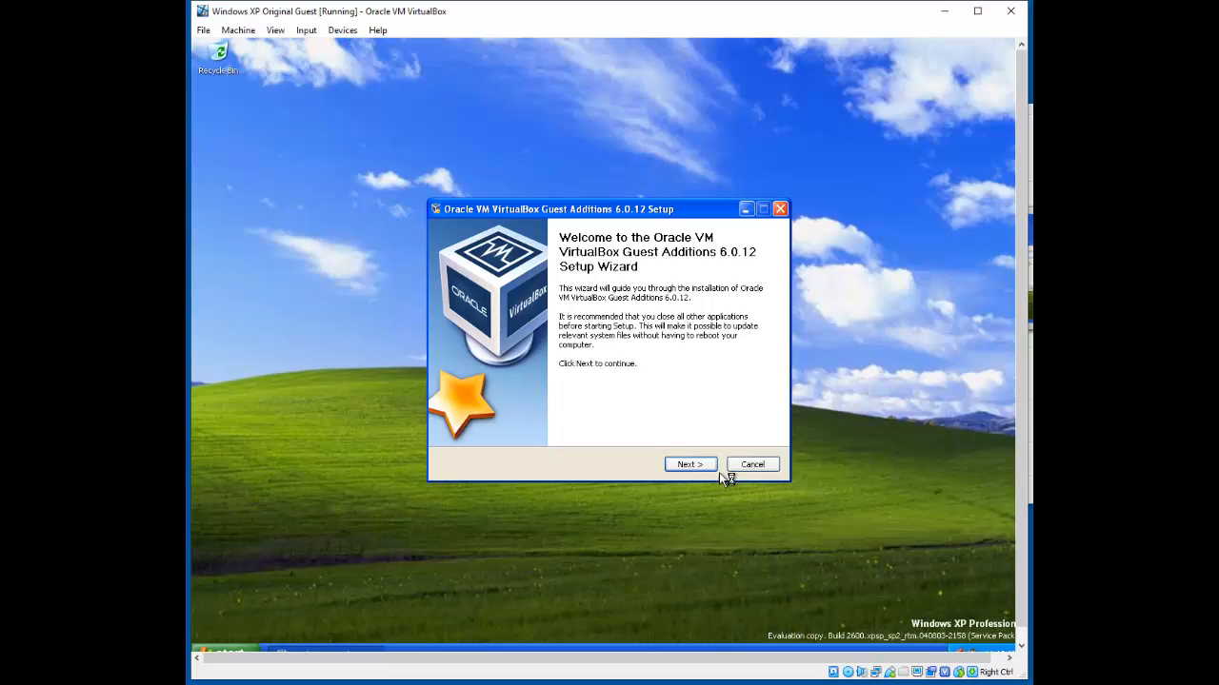
left_click(706, 465)
left_click(702, 465)
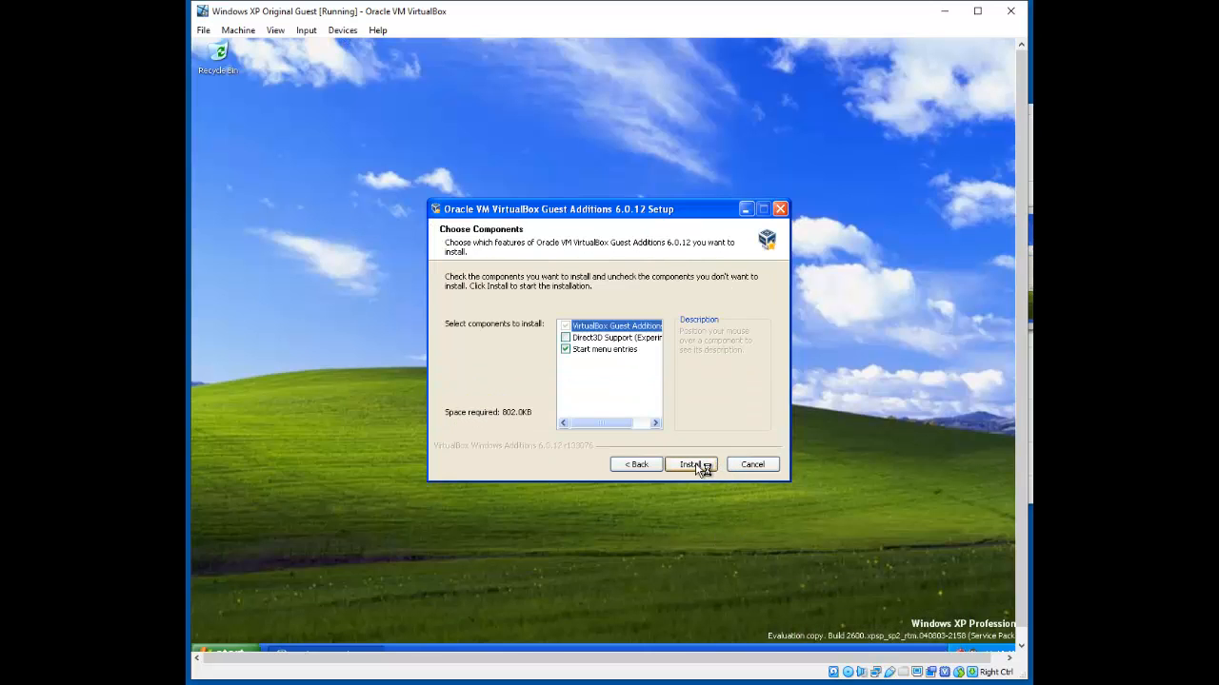
left_click(698, 466)
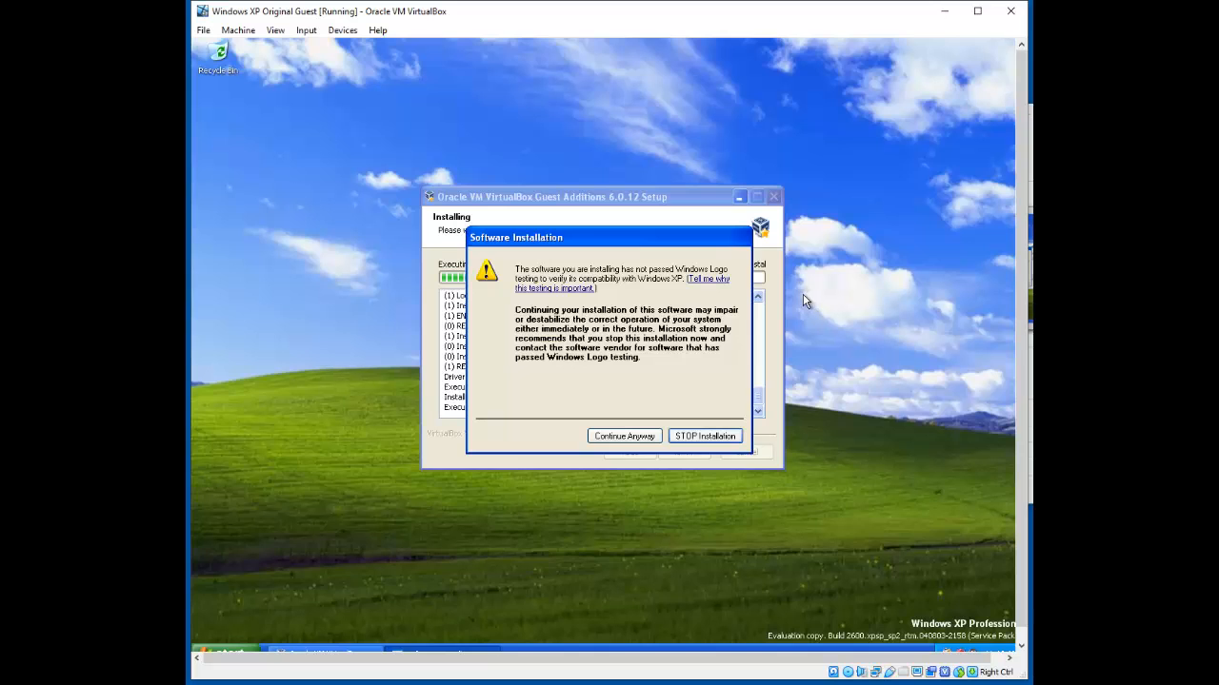
Step: Allow the software, graphics adapter and pointing device drivers despite missing Windows Logo testing, and finish the Guest Additions setup with Reboot now
left_click(630, 438)
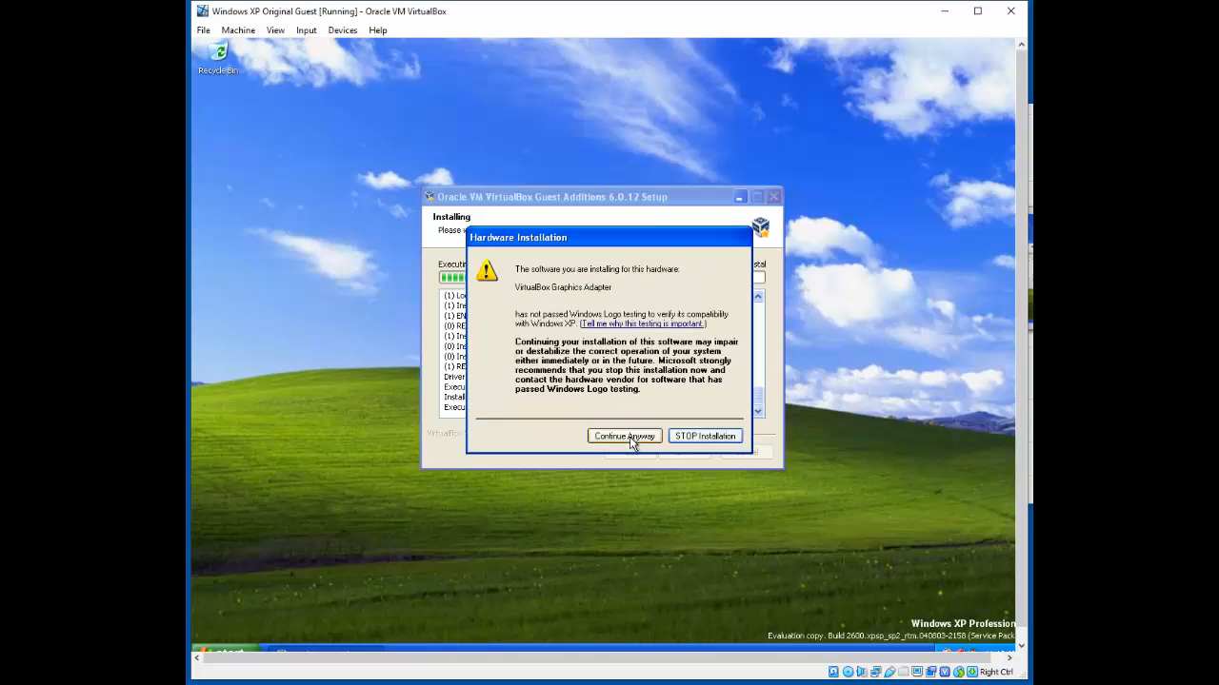
left_click(630, 439)
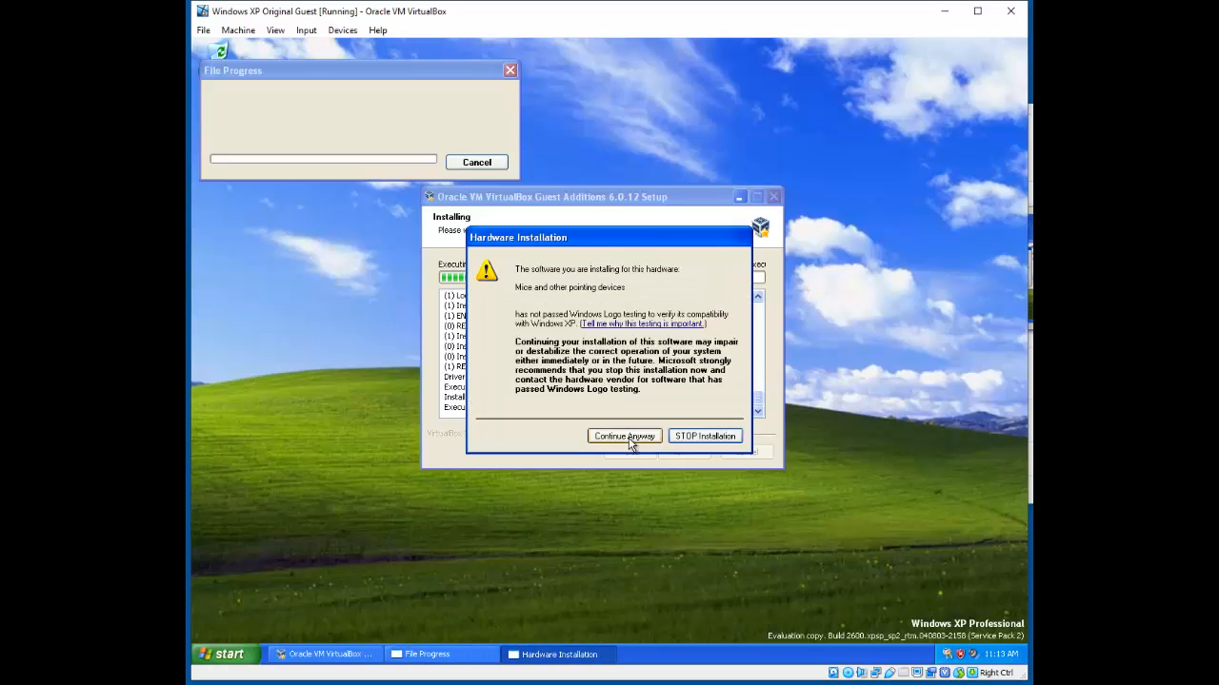
left_click(628, 439)
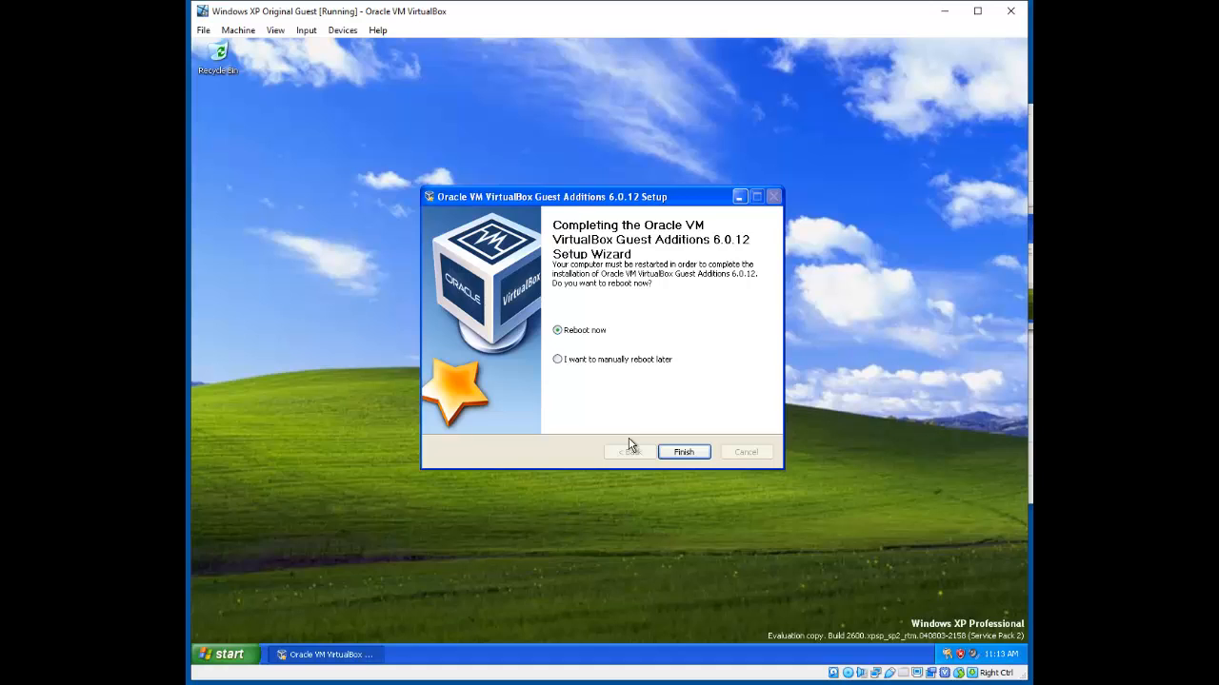
left_click(684, 452)
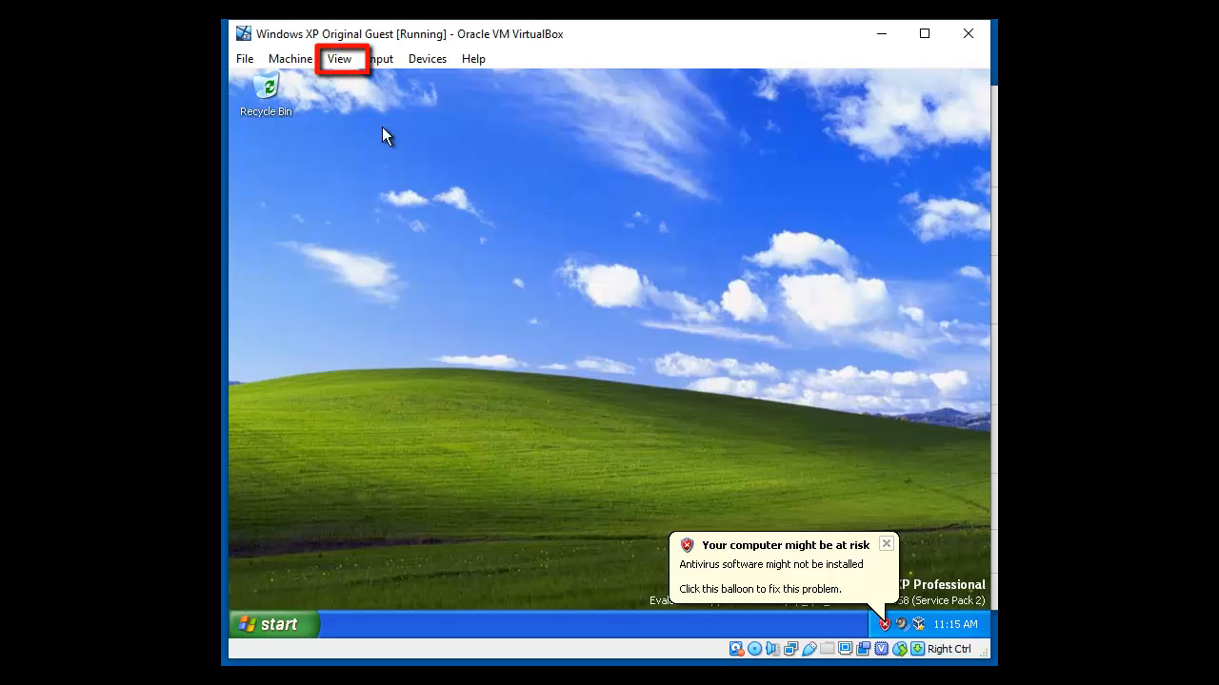
Step: Switch the Windows XP virtual machine to full-screen mode
left_click(341, 64)
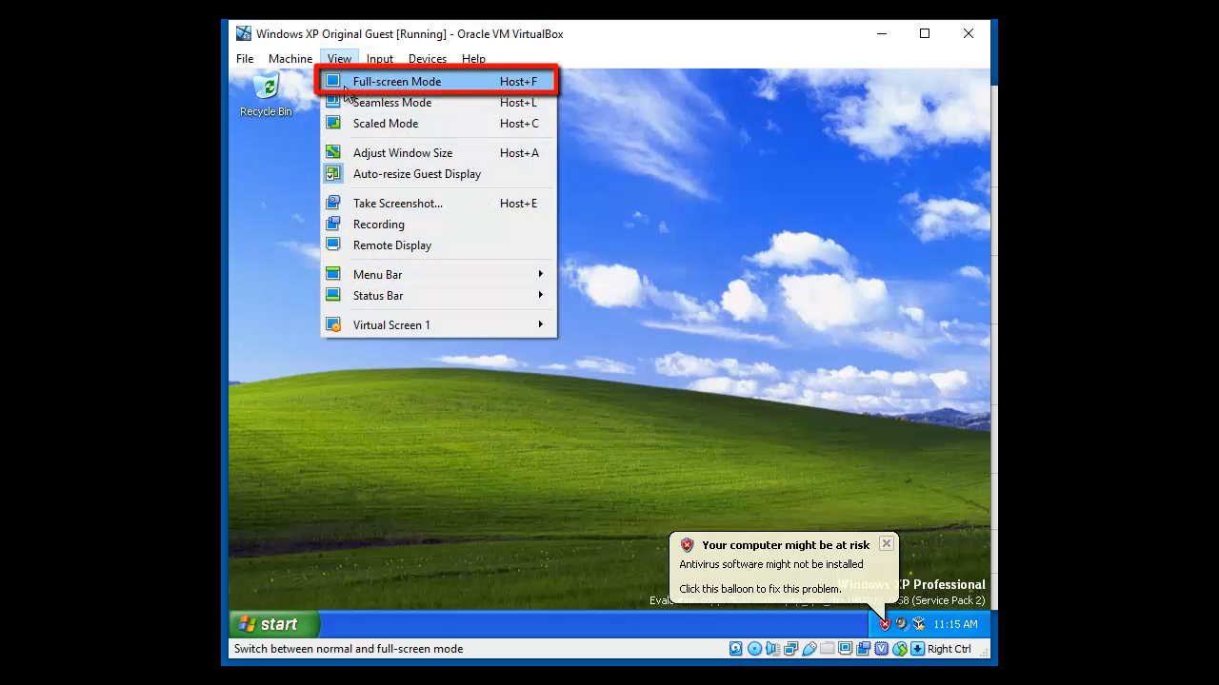
left_click(344, 81)
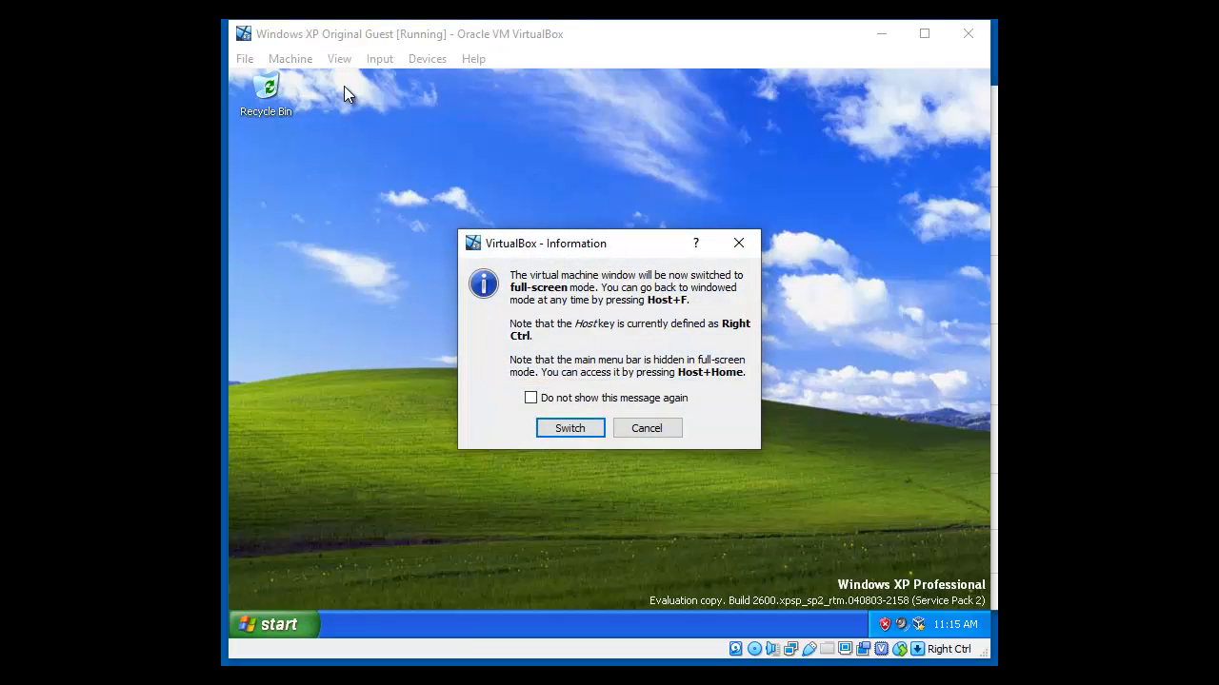
left_click(571, 428)
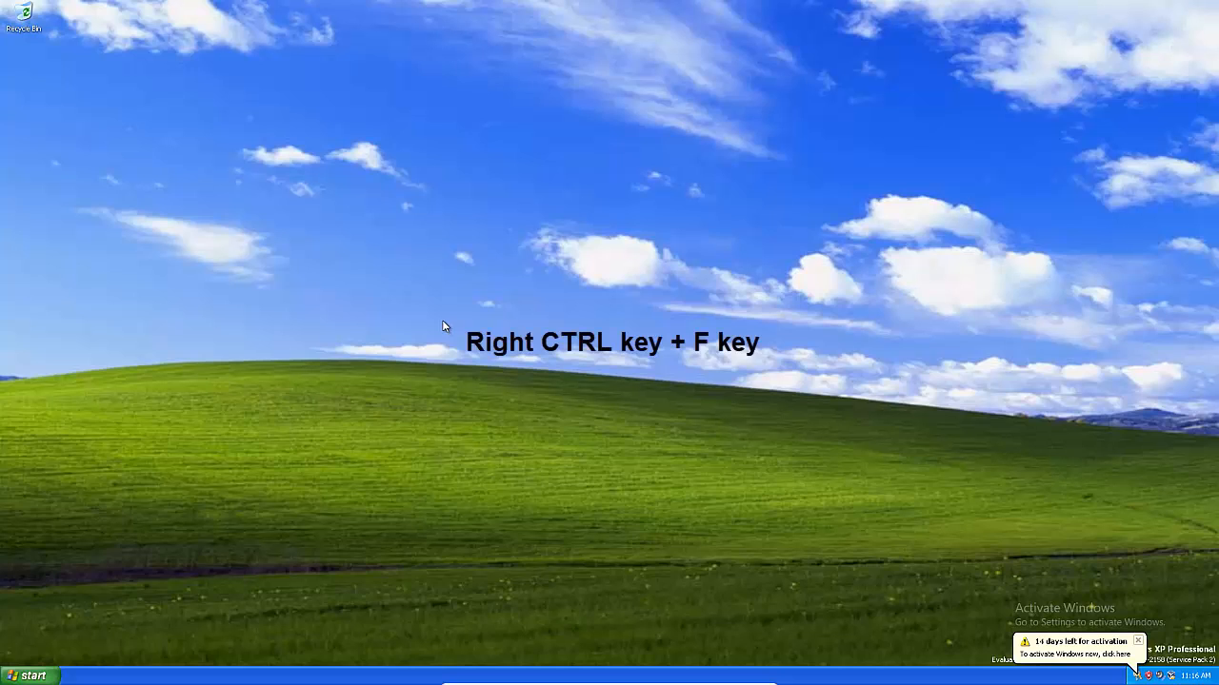
Step: Return the virtual machine to windowed mode and switch it to full screen again
key("Control_R+f")
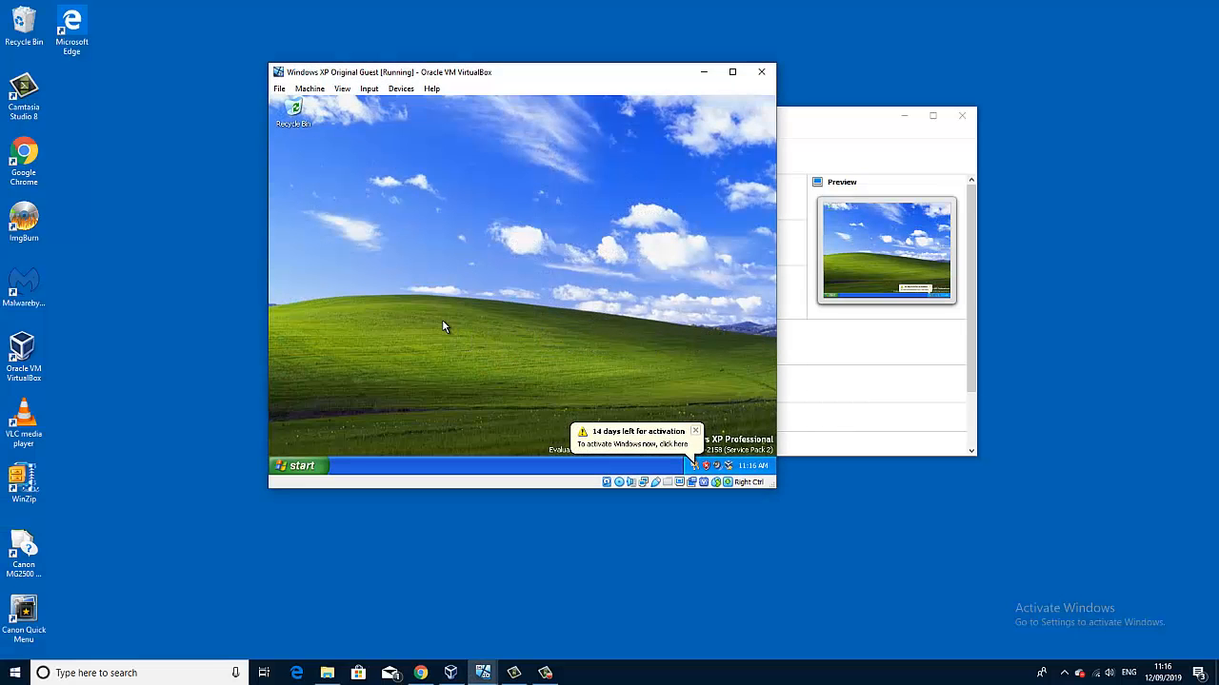
key("Control_R+f")
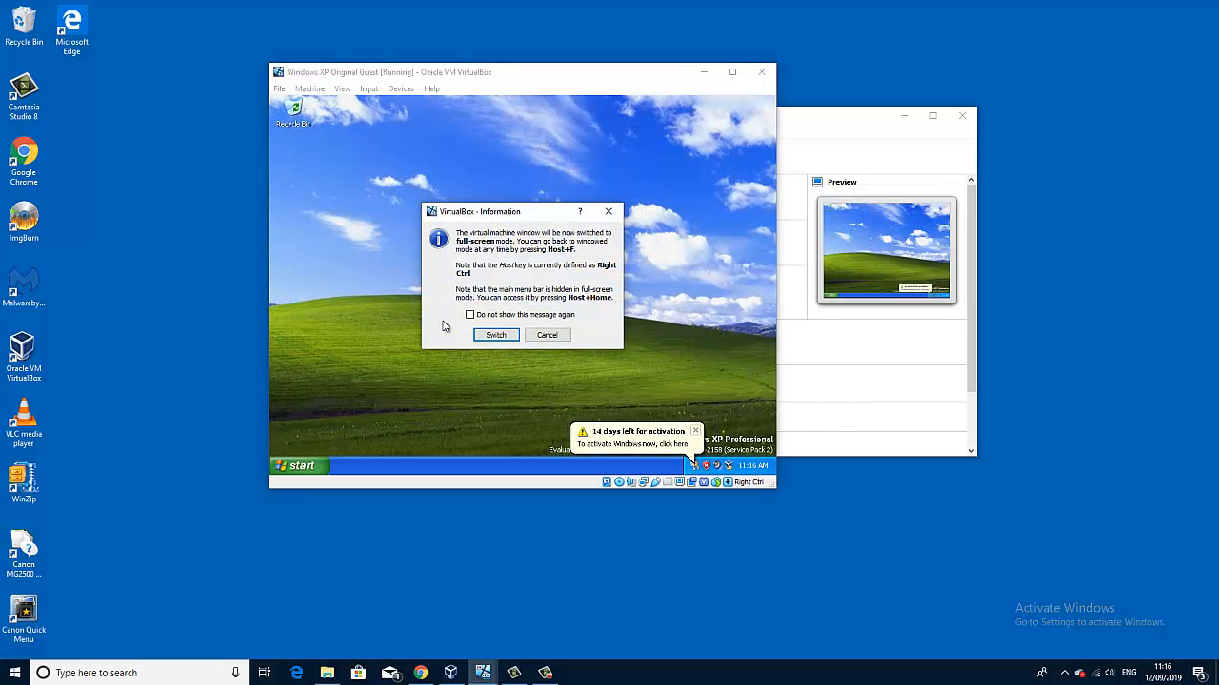
left_click(495, 334)
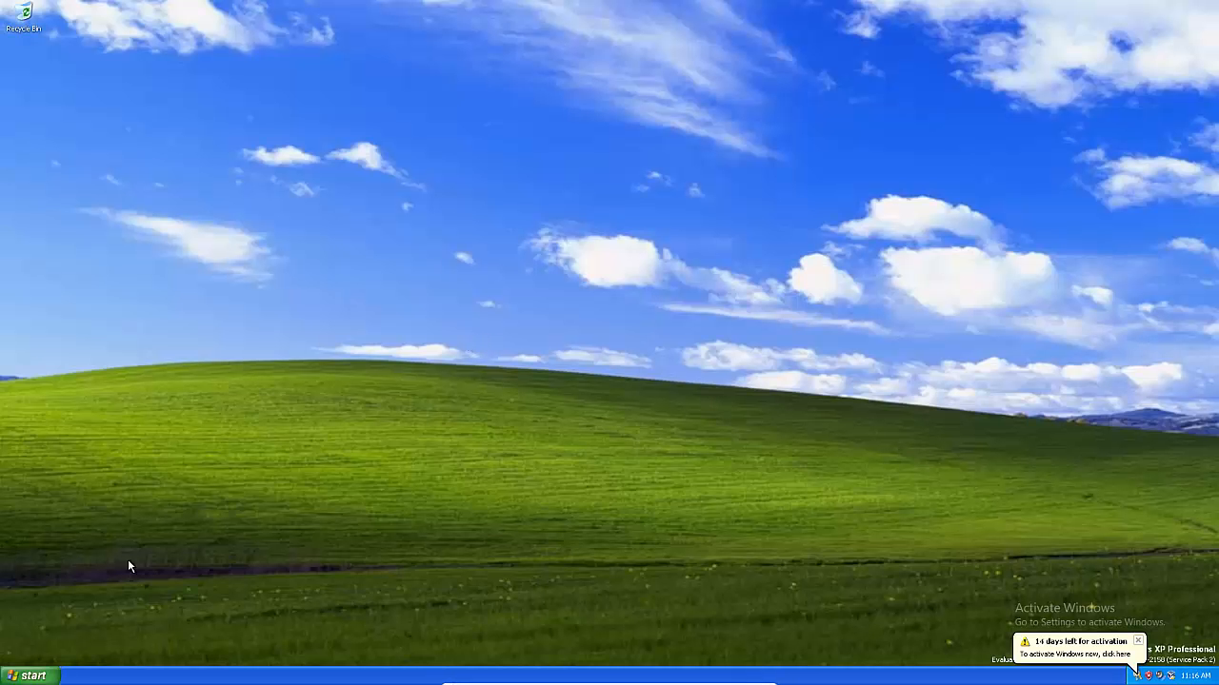
Step: Shut down the Windows XP guest by turning off the computer
left_click(31, 675)
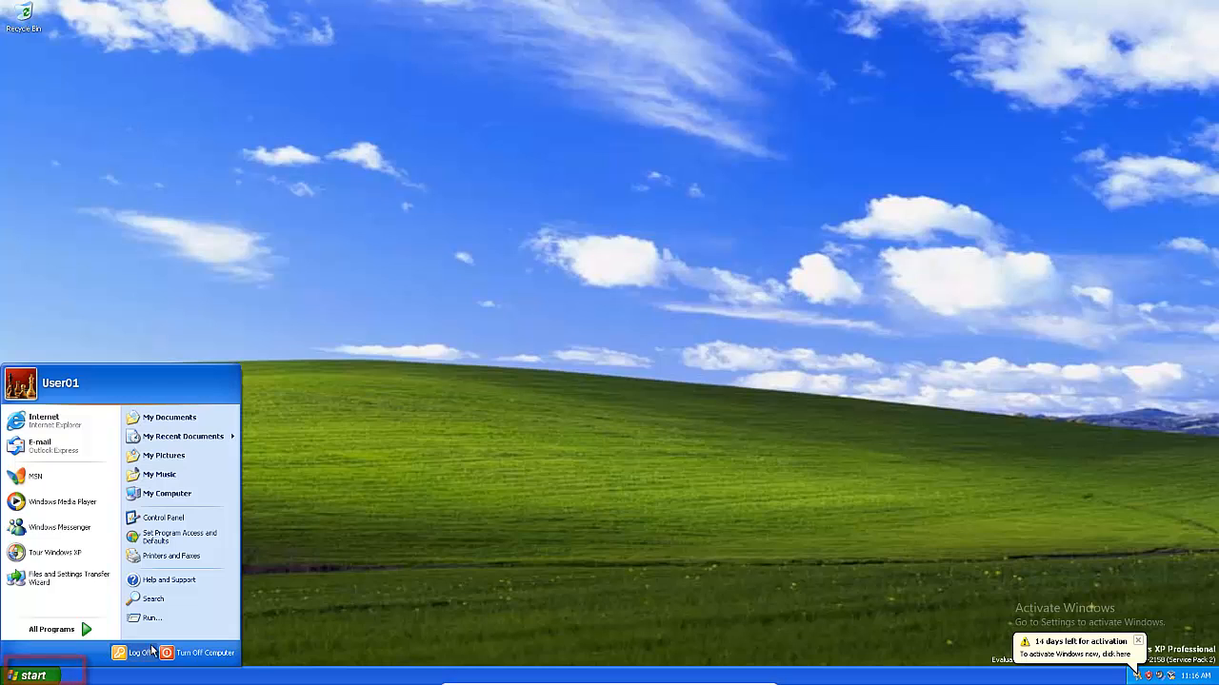
left_click(198, 653)
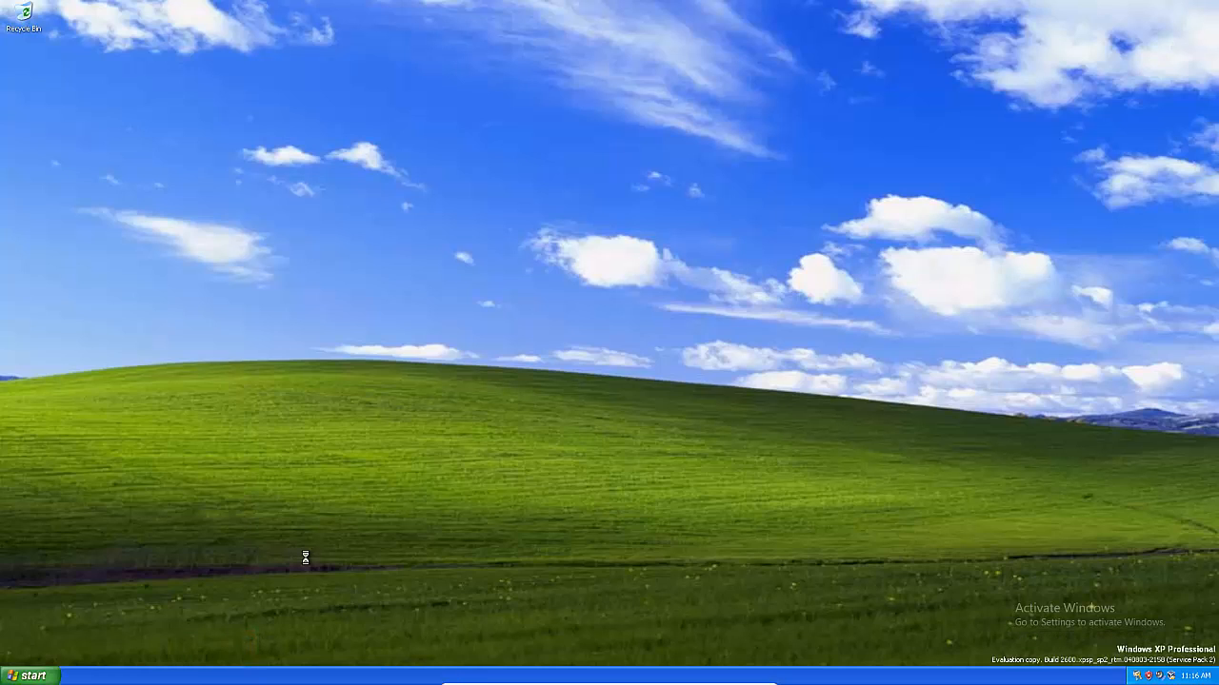
left_click(614, 253)
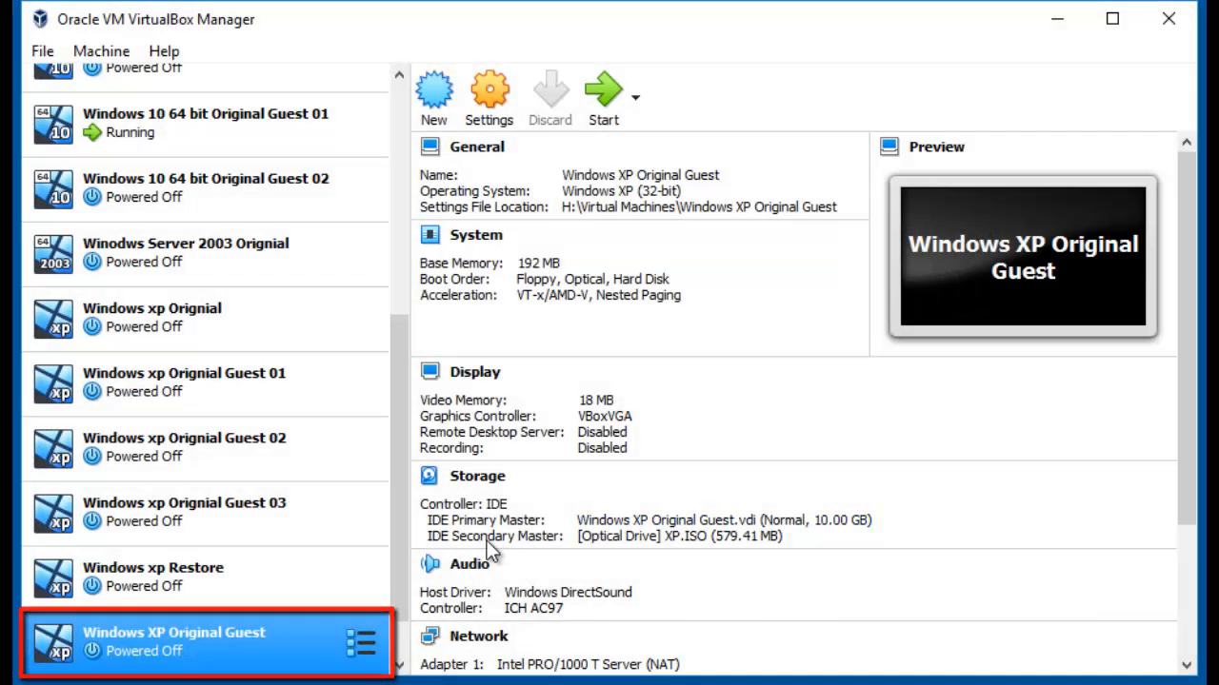
Step: Remove the XP.ISO disk from the optical drive in the storage settings of Windows XP Original Guest
left_click(487, 93)
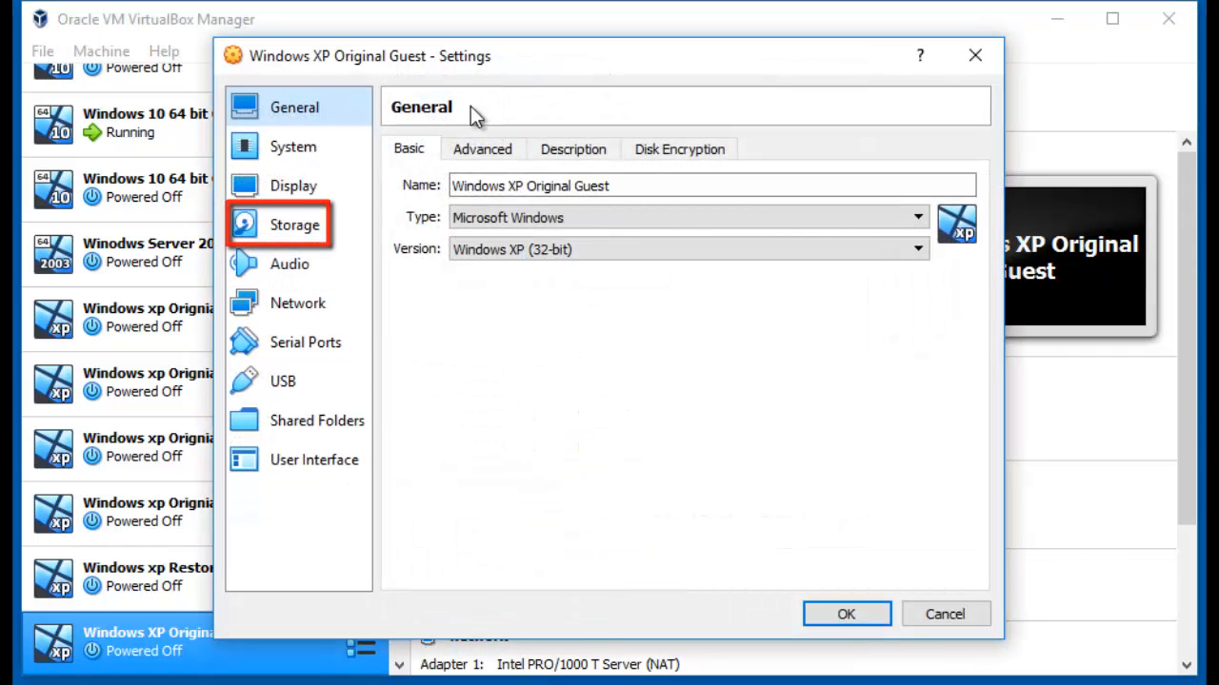
left_click(323, 224)
left_click(449, 234)
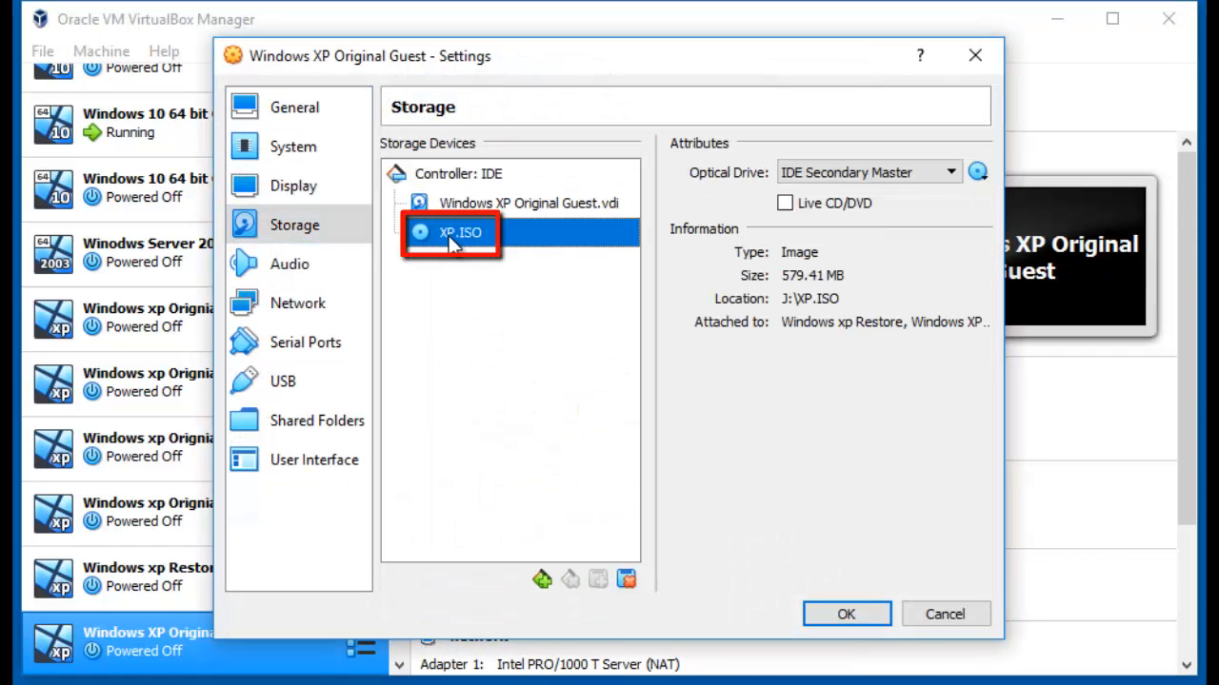
left_click(977, 172)
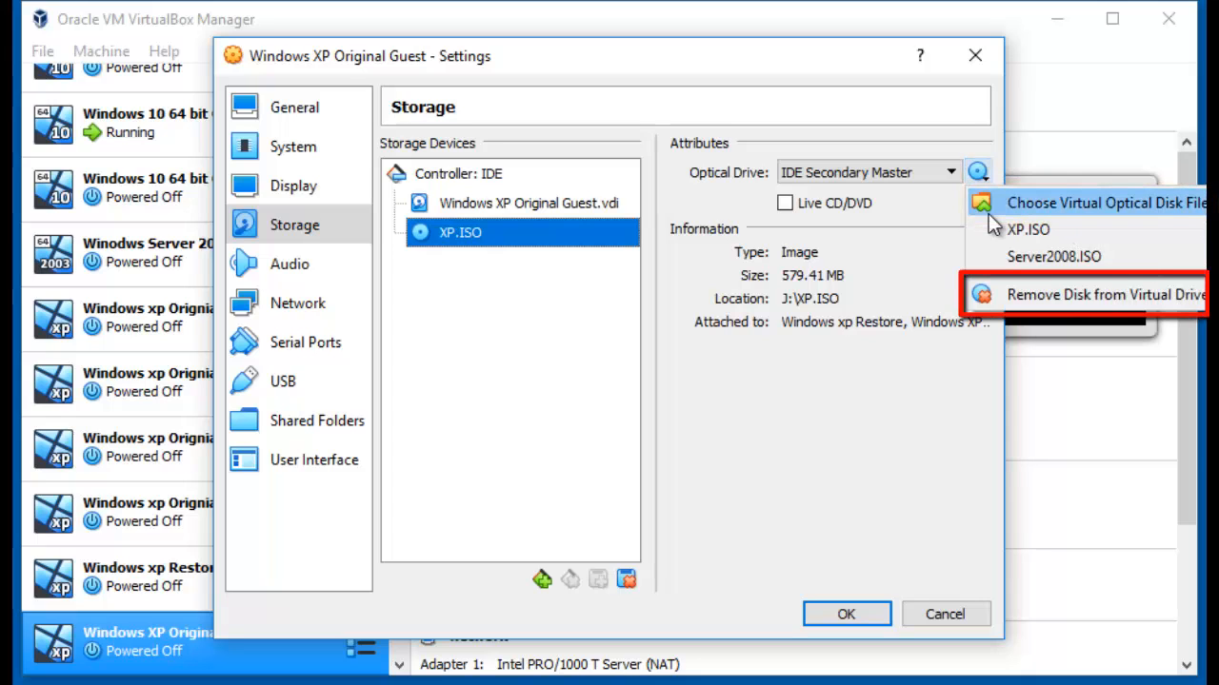
left_click(1009, 292)
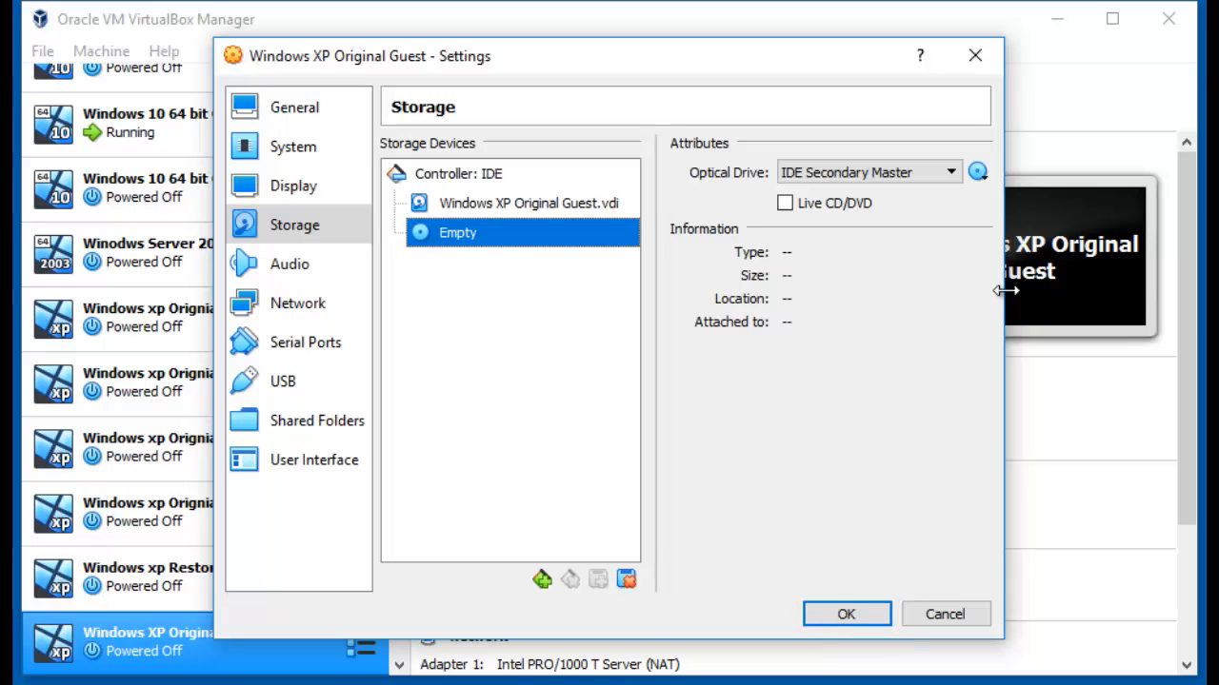
left_click(858, 617)
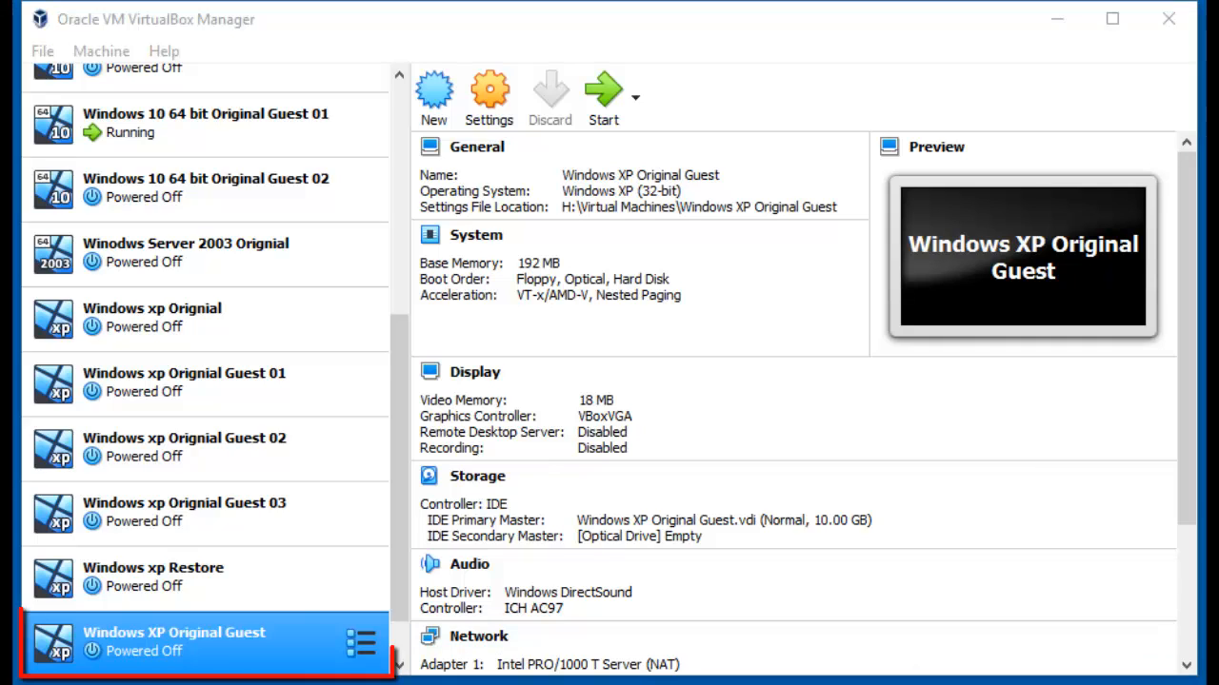
Step: Create a full clone of Windows XP Original Guest named Windows XP Original Guest 01 in the default folder
right_click(285, 653)
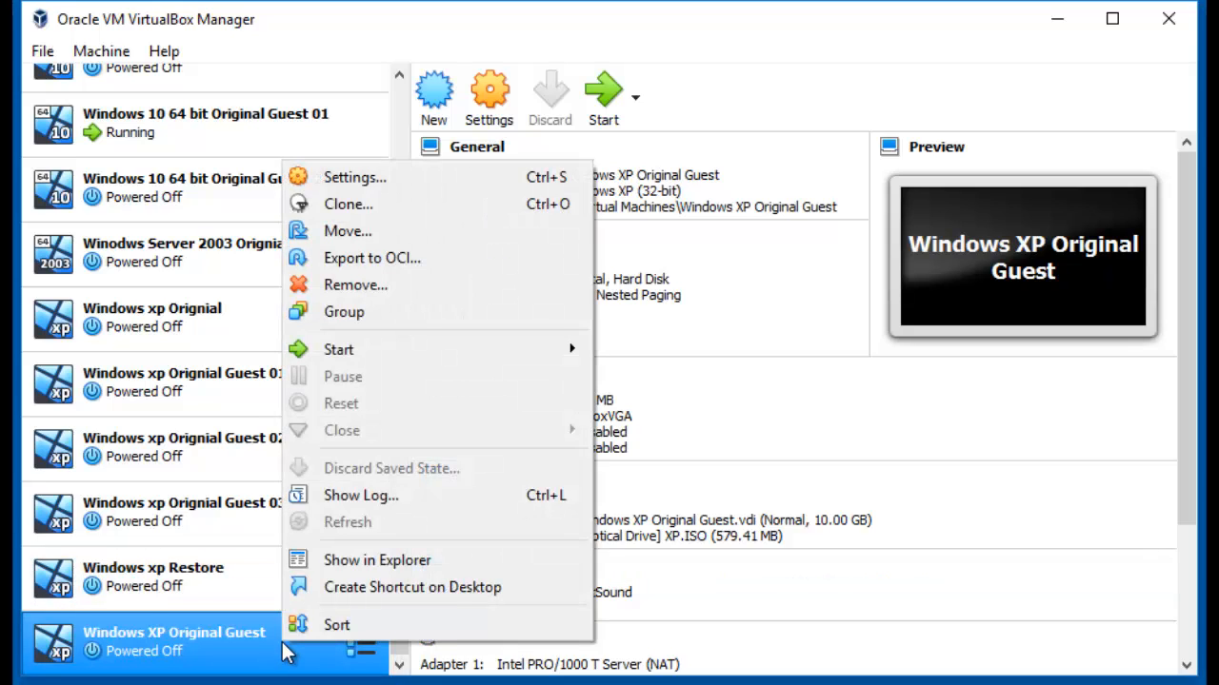
left_click(408, 204)
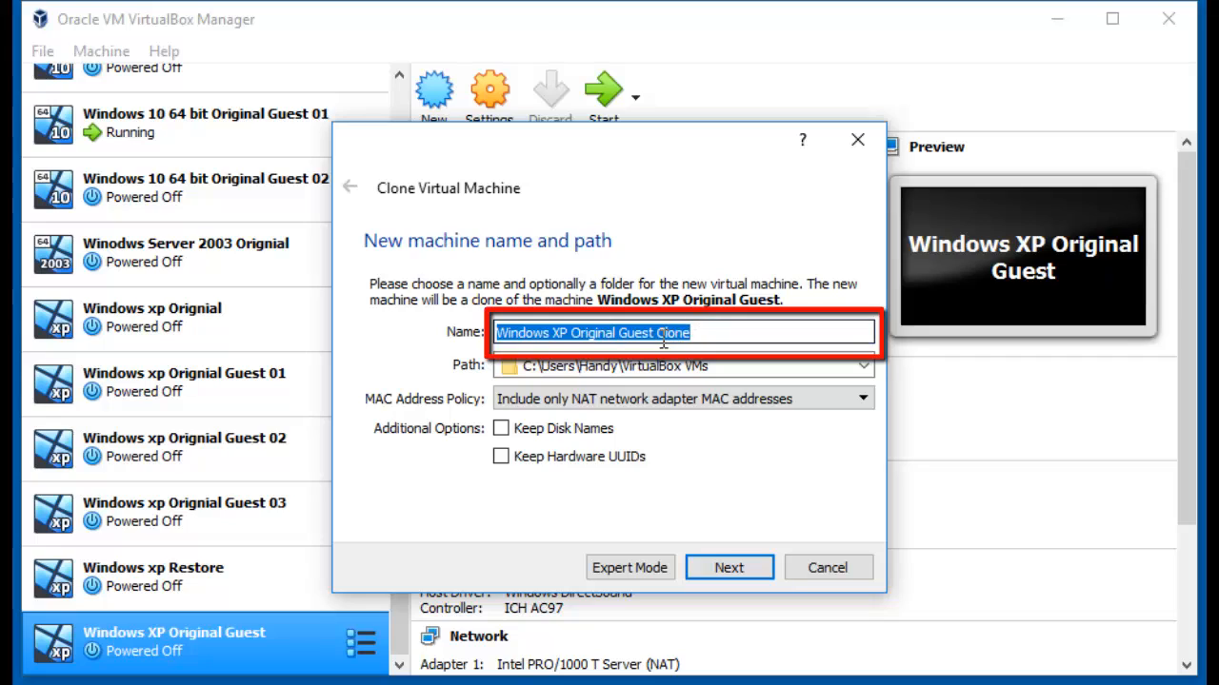
left_click_drag(657, 334, 696, 332)
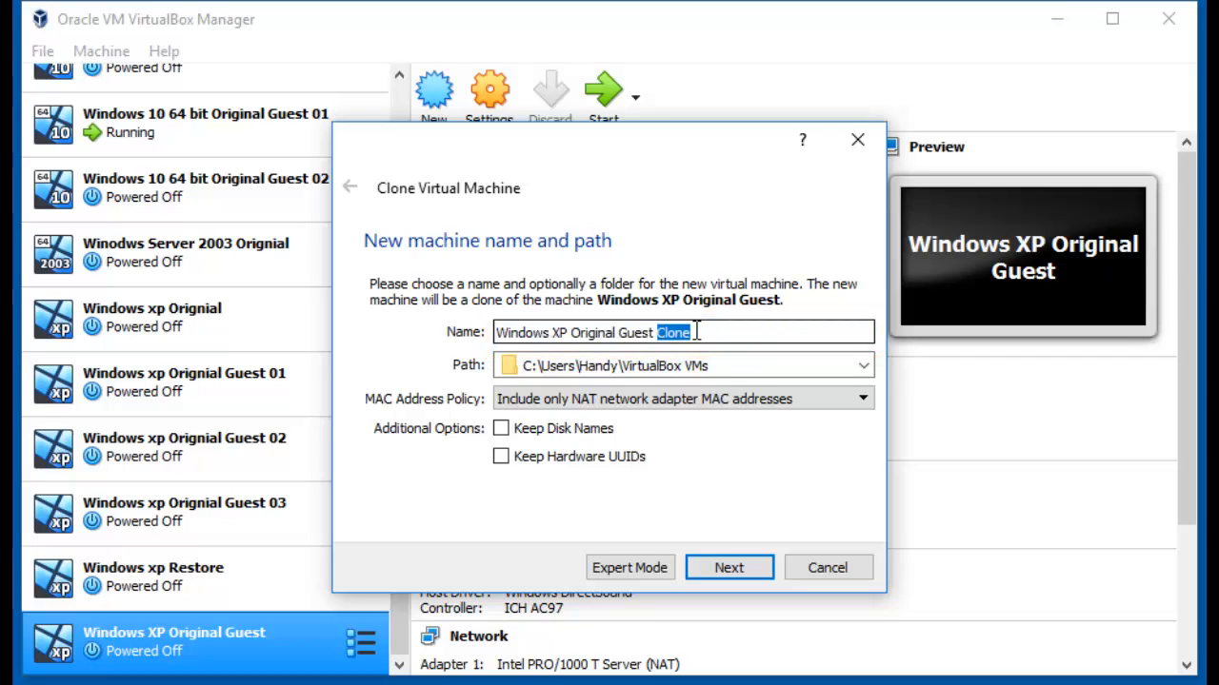
type("01")
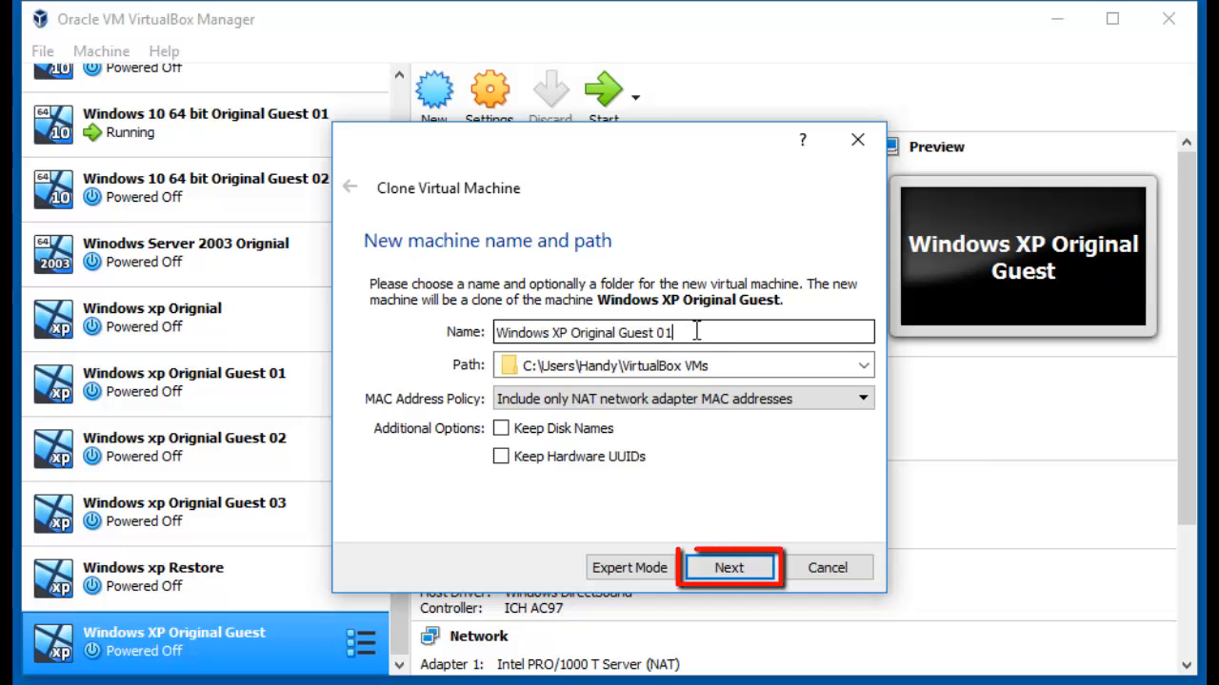
left_click(721, 567)
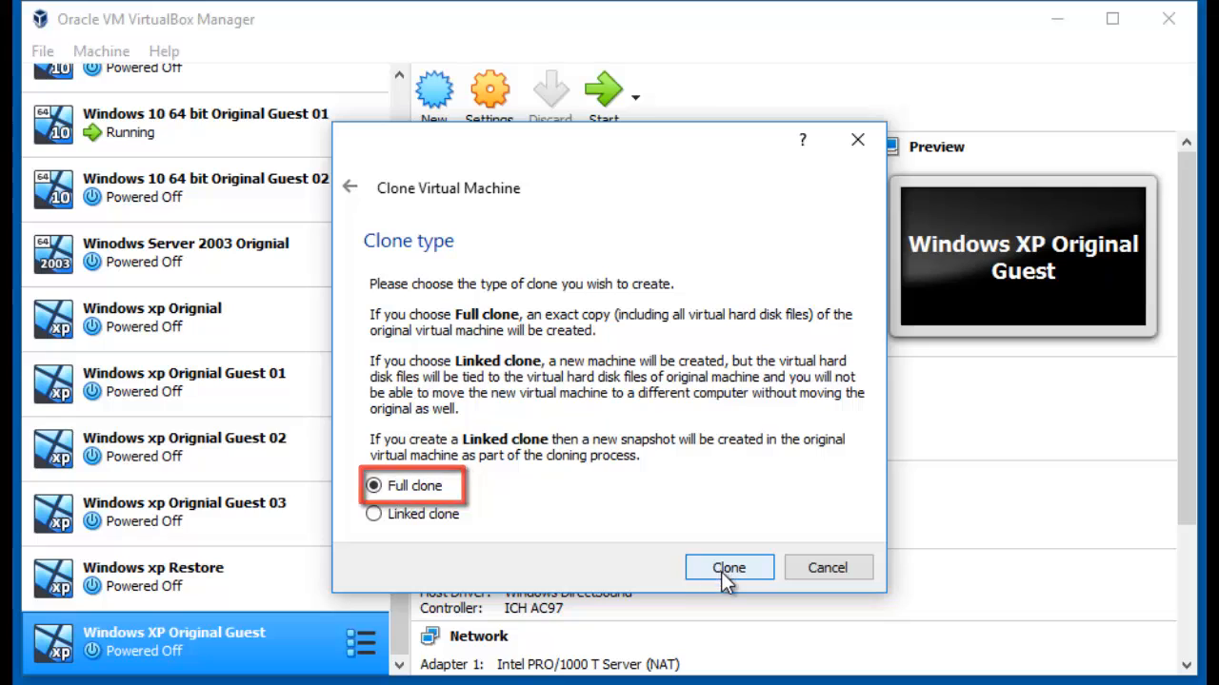
left_click(722, 571)
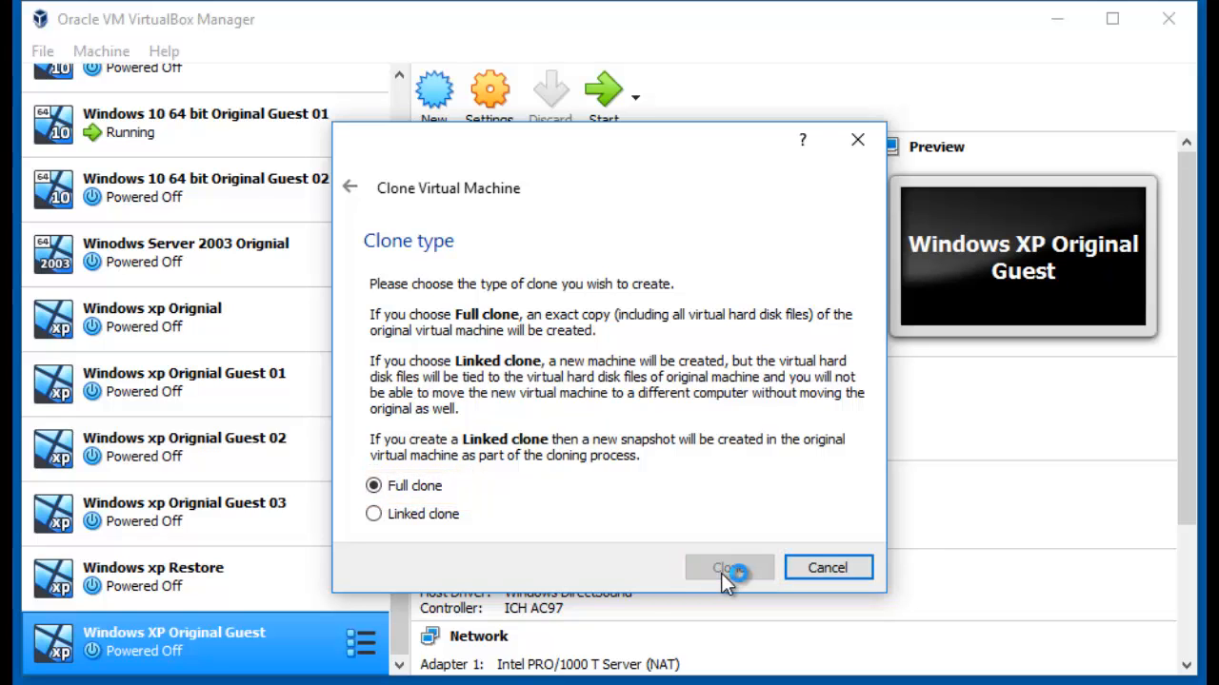